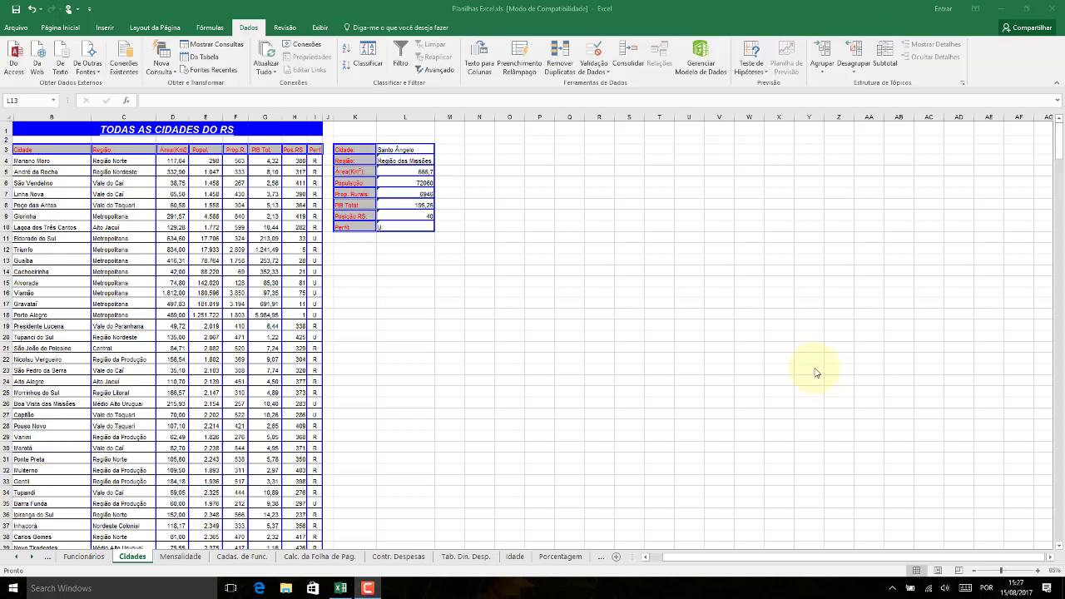
# Inspect population, region, area and position values for Linha Nova, André da Rocha, Presidente Lucena and Tupanci do Sul.
pyautogui.click(200, 190)
pyautogui.click(128, 190)
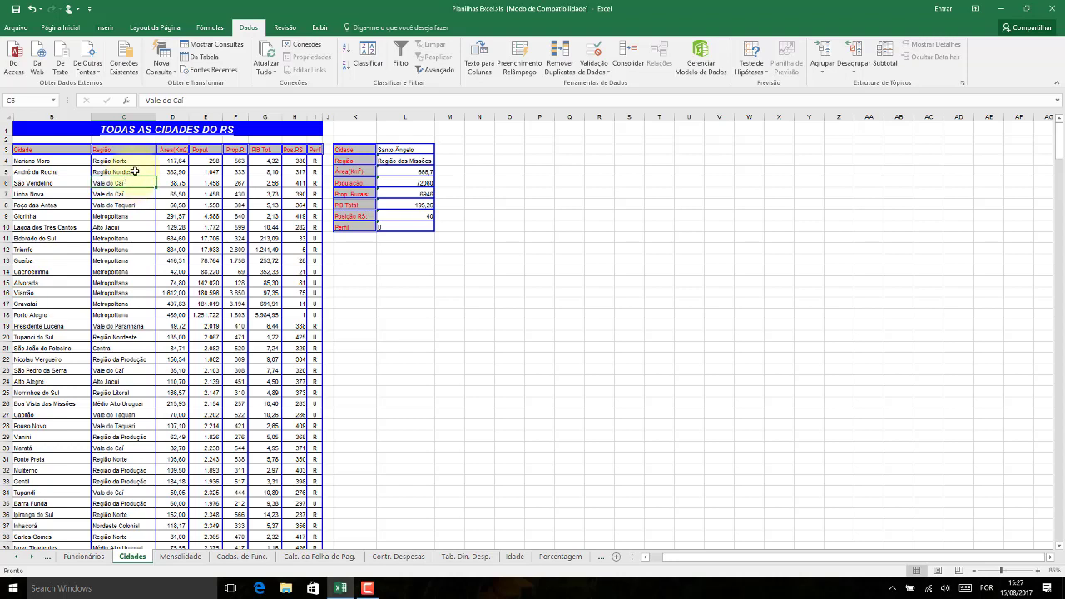
pyautogui.click(135, 170)
pyautogui.click(175, 172)
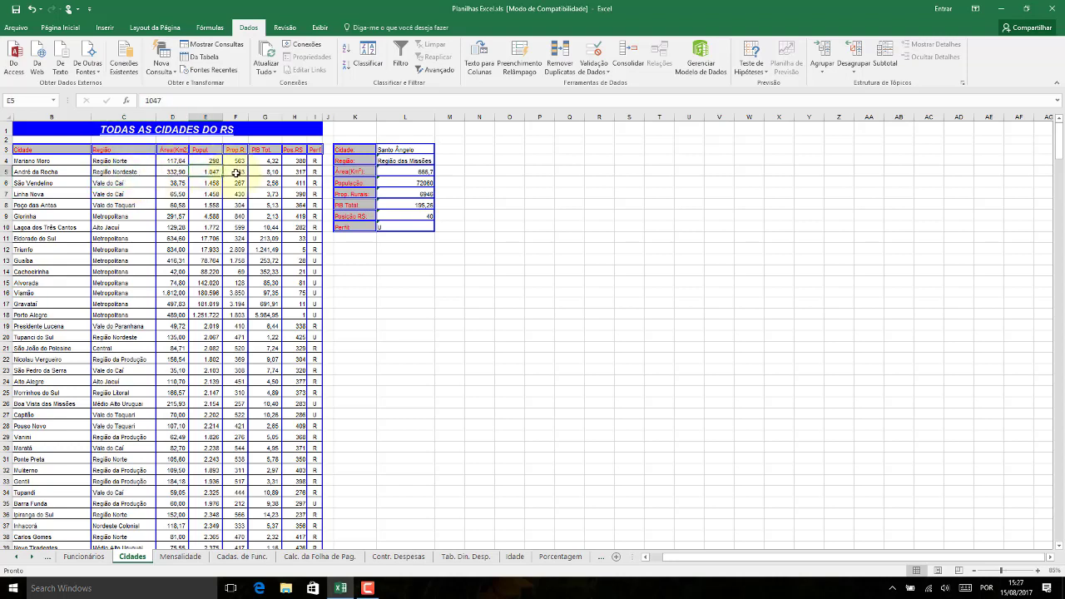
pyautogui.click(303, 324)
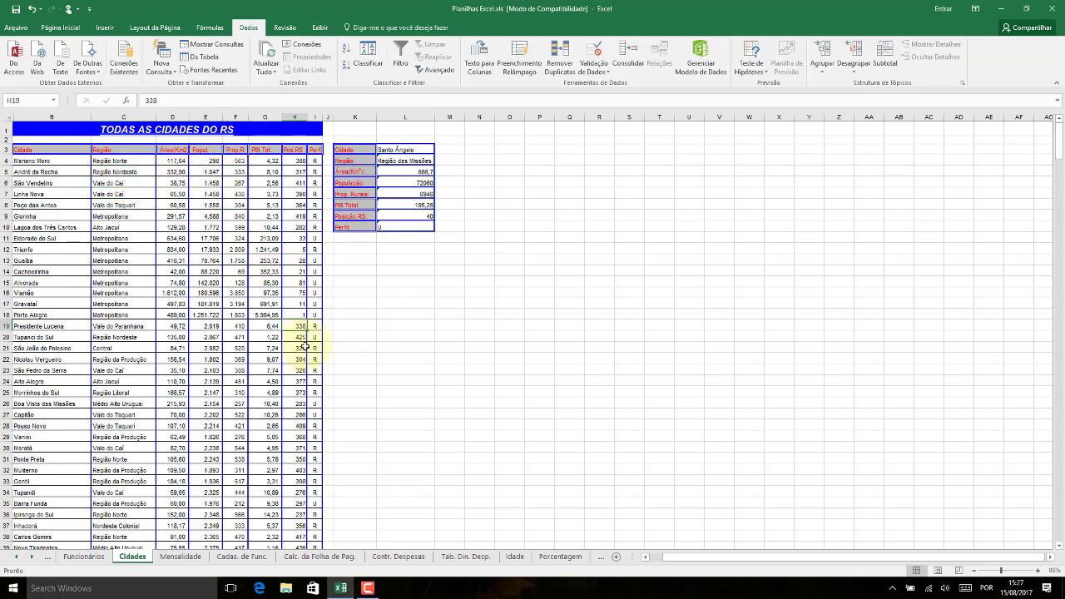
pyautogui.click(167, 336)
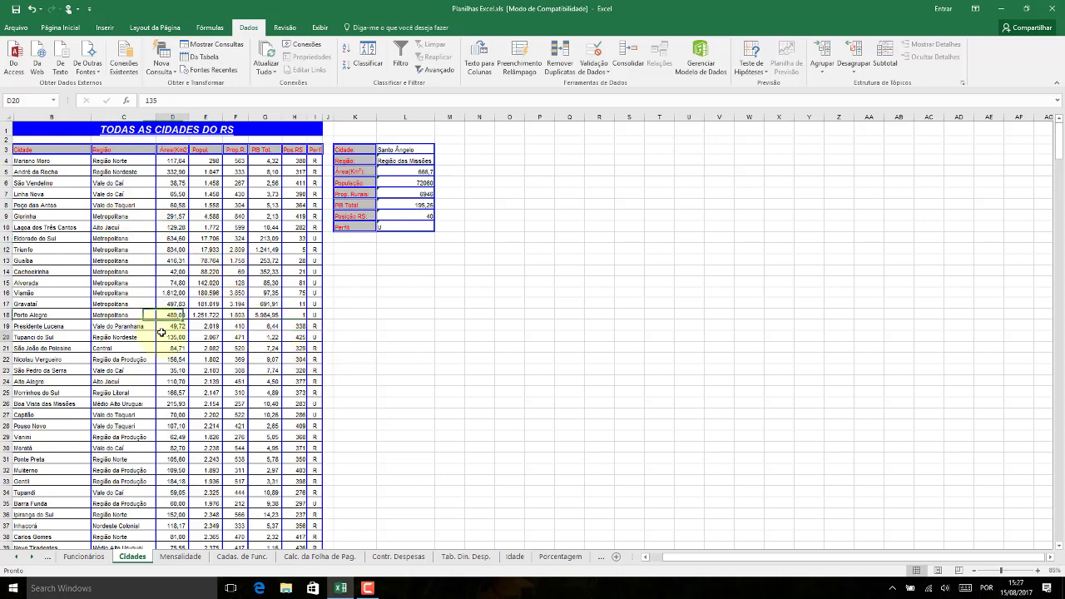
pyautogui.click(356, 304)
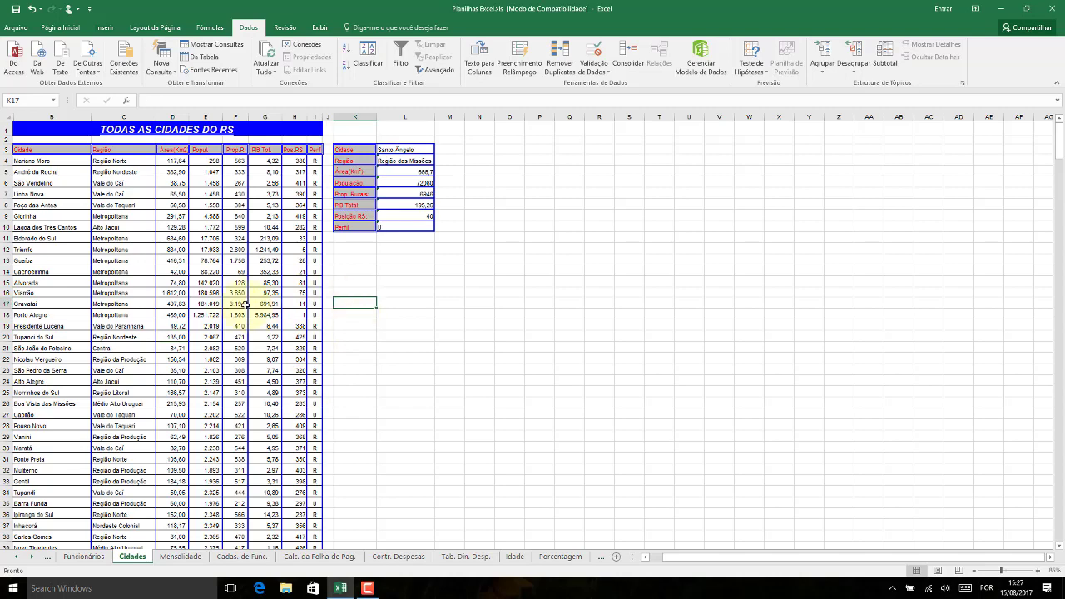
# Open the New template gallery and scroll down to Planejador de férias.
pyautogui.click(17, 28)
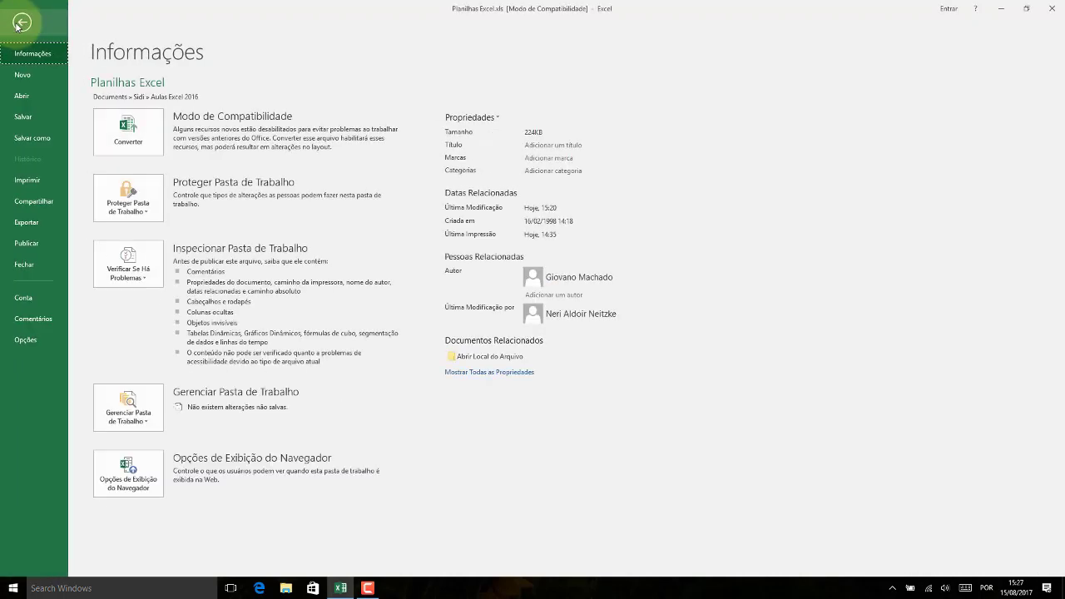
pyautogui.click(36, 78)
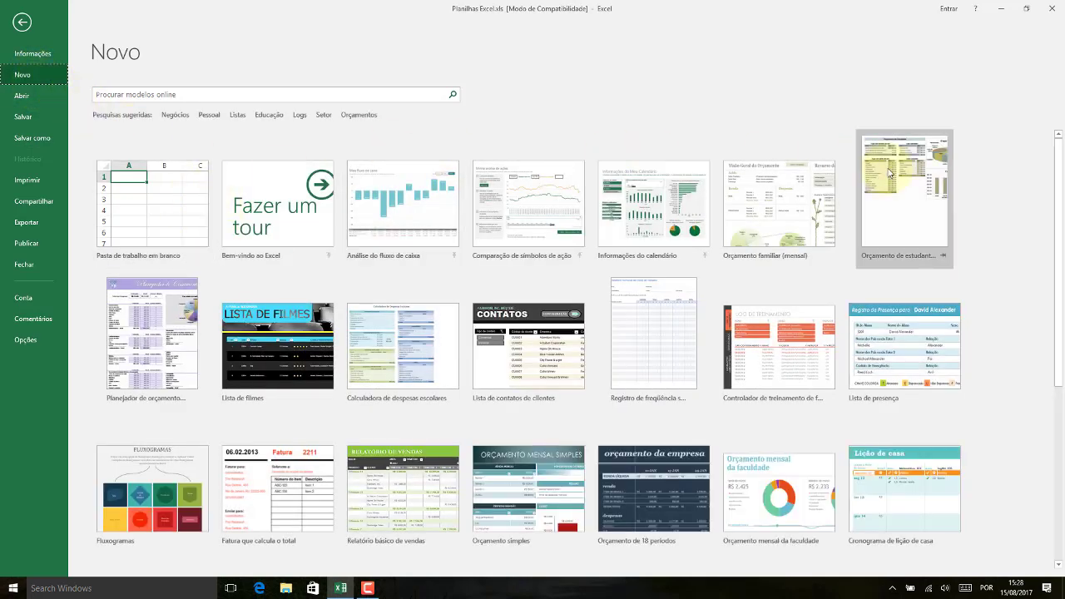
pyautogui.moveTo(1062, 167); pyautogui.dragTo(1062, 366)
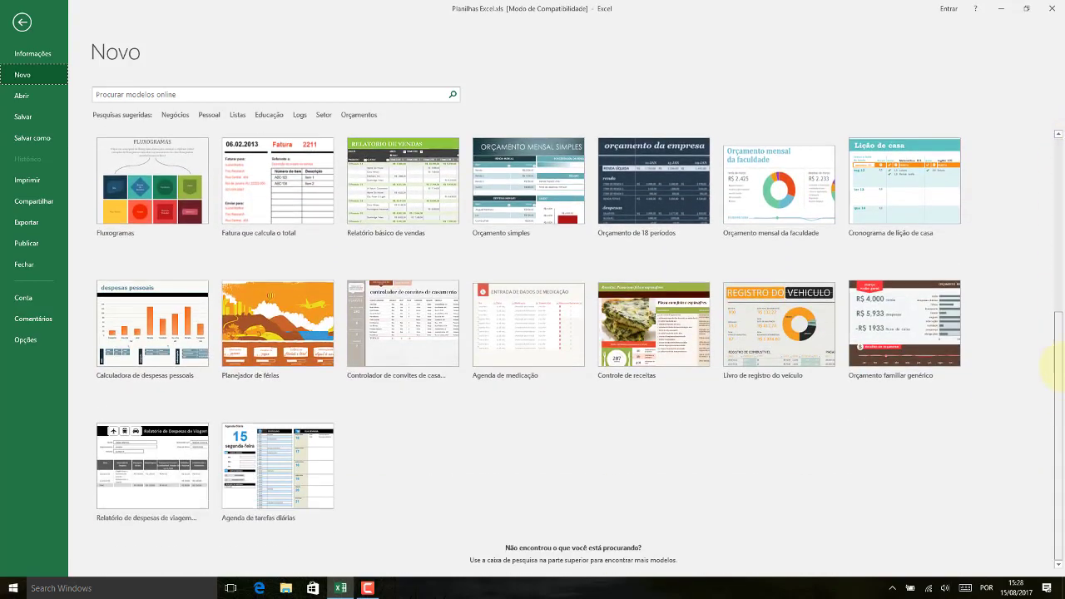
pyautogui.moveTo(1063, 297); pyautogui.dragTo(1057, 353)
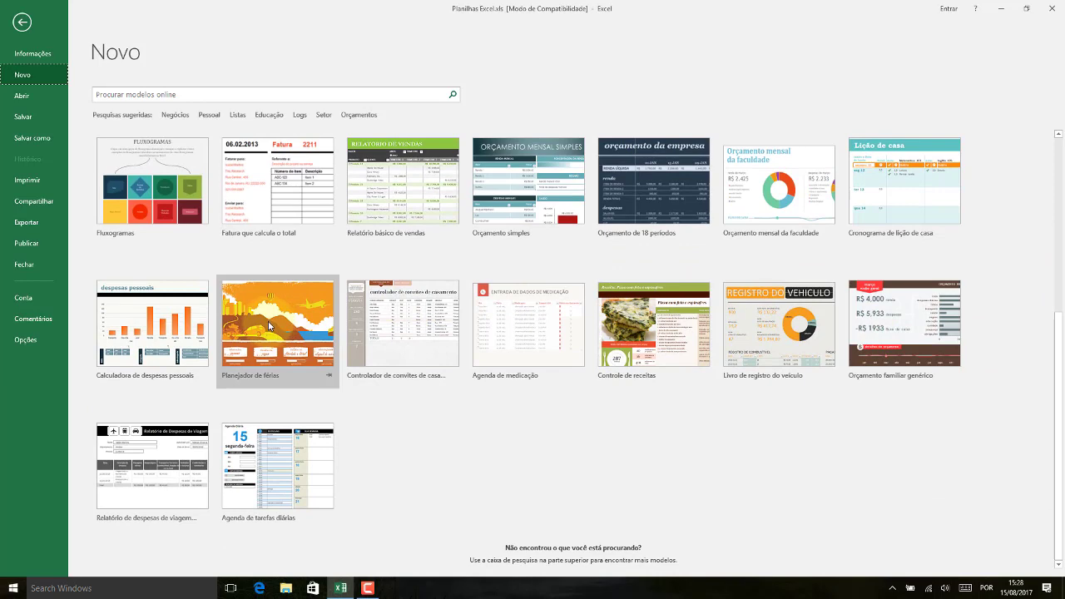
# Create a workbook from Planejador de férias, dismissing the Avast alert along the way.
pyautogui.click(269, 325)
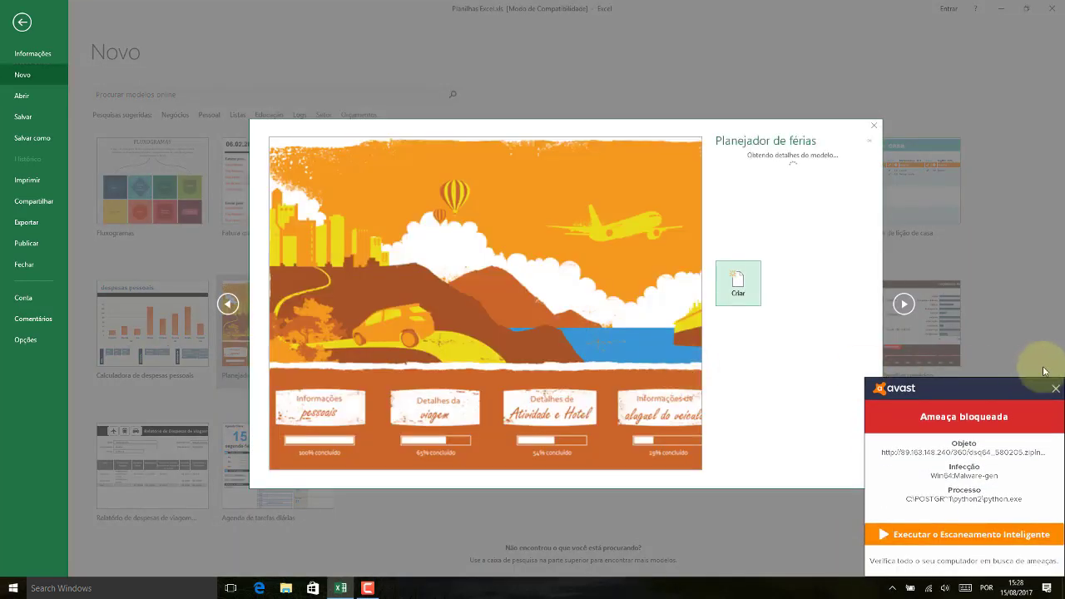
pyautogui.click(1055, 388)
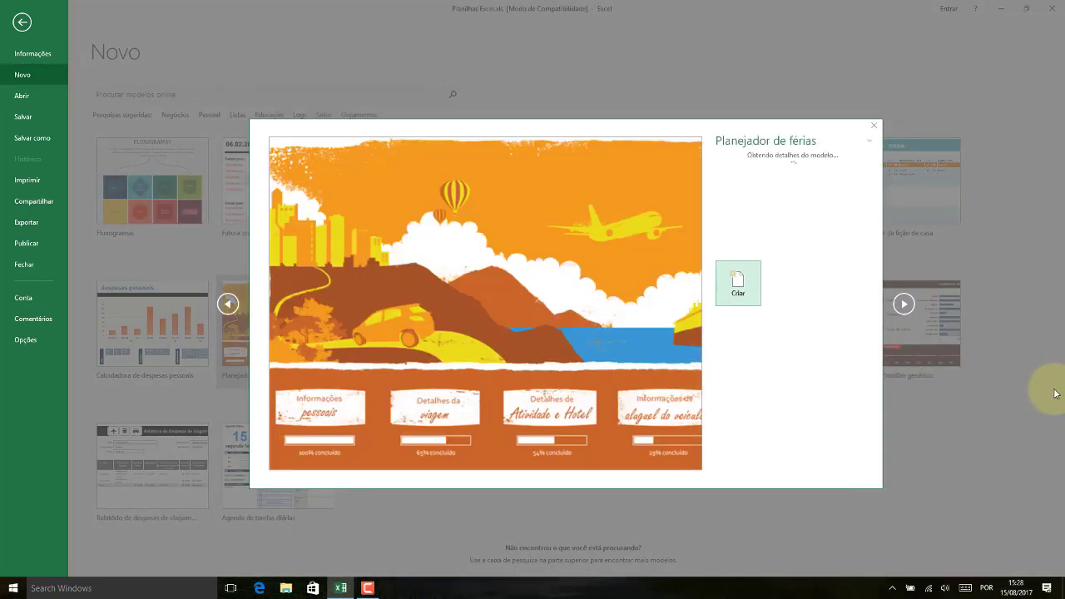
pyautogui.click(738, 258)
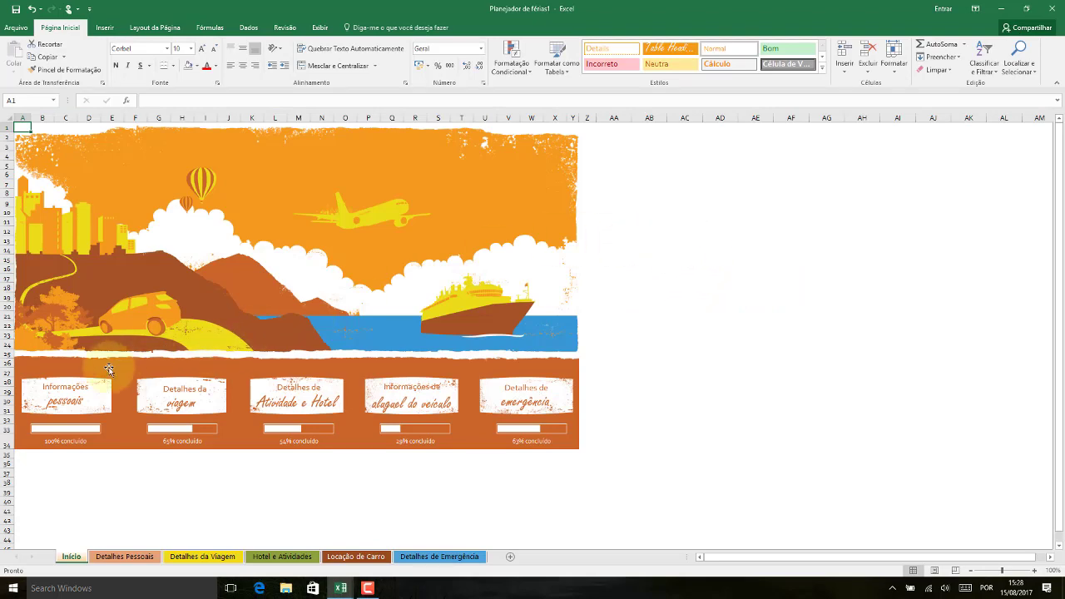
# Browse the planner's personal, trip, hotel, car rental and emergency sheets, then return to Início.
pyautogui.click(70, 395)
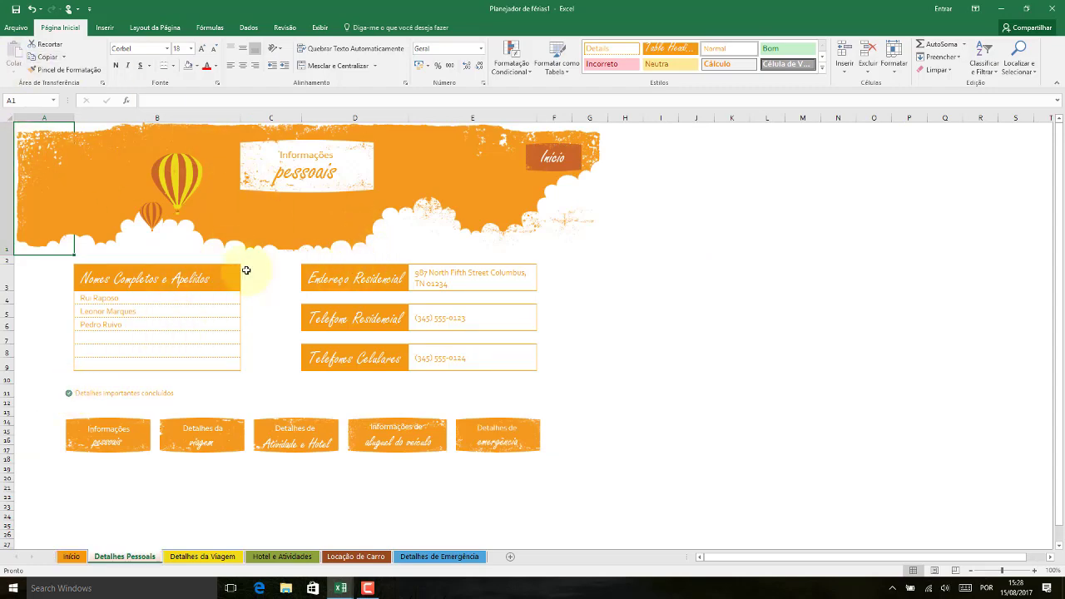
pyautogui.click(203, 556)
pyautogui.click(284, 556)
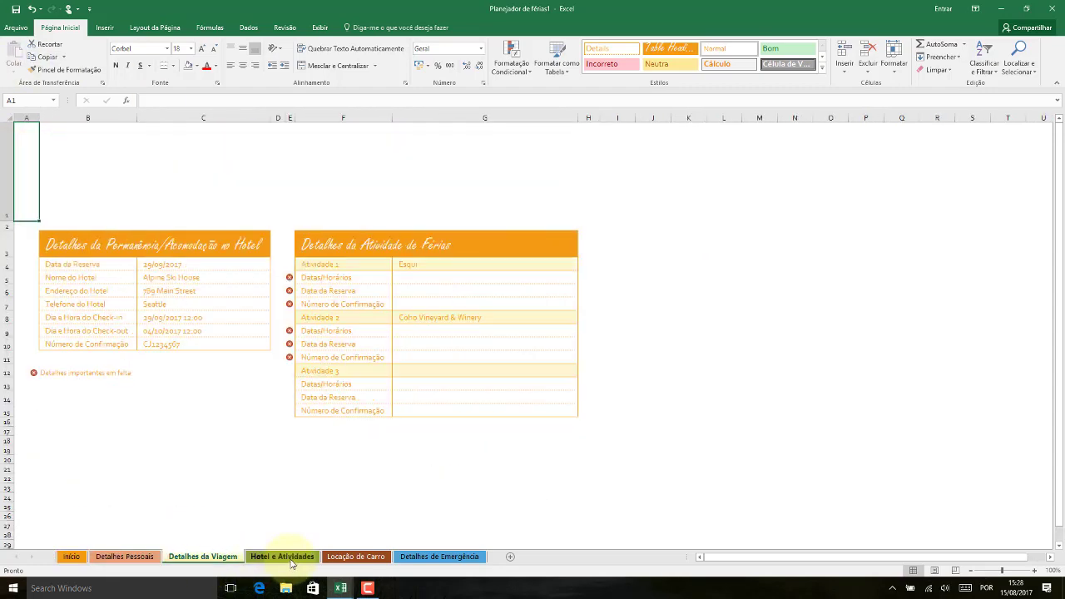
pyautogui.click(357, 559)
pyautogui.click(440, 557)
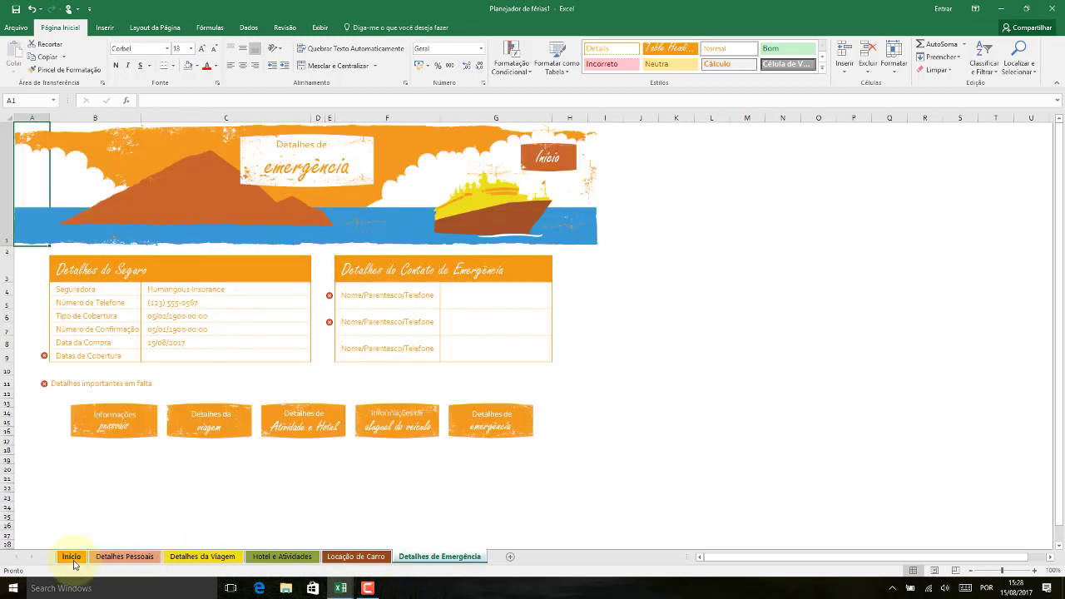
pyautogui.click(72, 557)
# Select empty cells beside the banner, then return to the Planilhas Excel workbook.
pyautogui.click(637, 193)
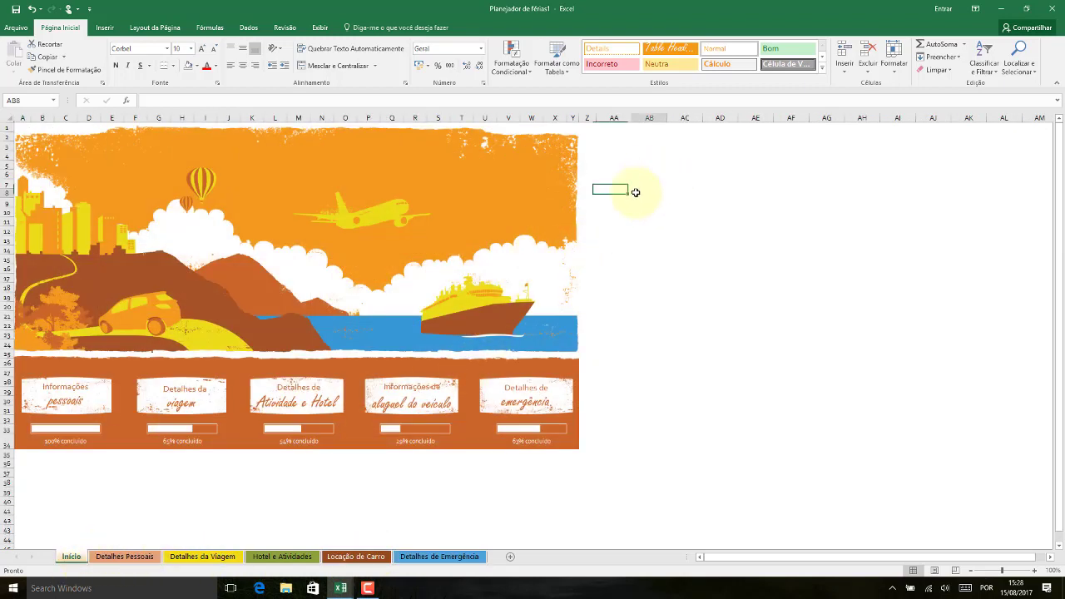
pyautogui.click(599, 138)
pyautogui.click(603, 193)
pyautogui.click(703, 193)
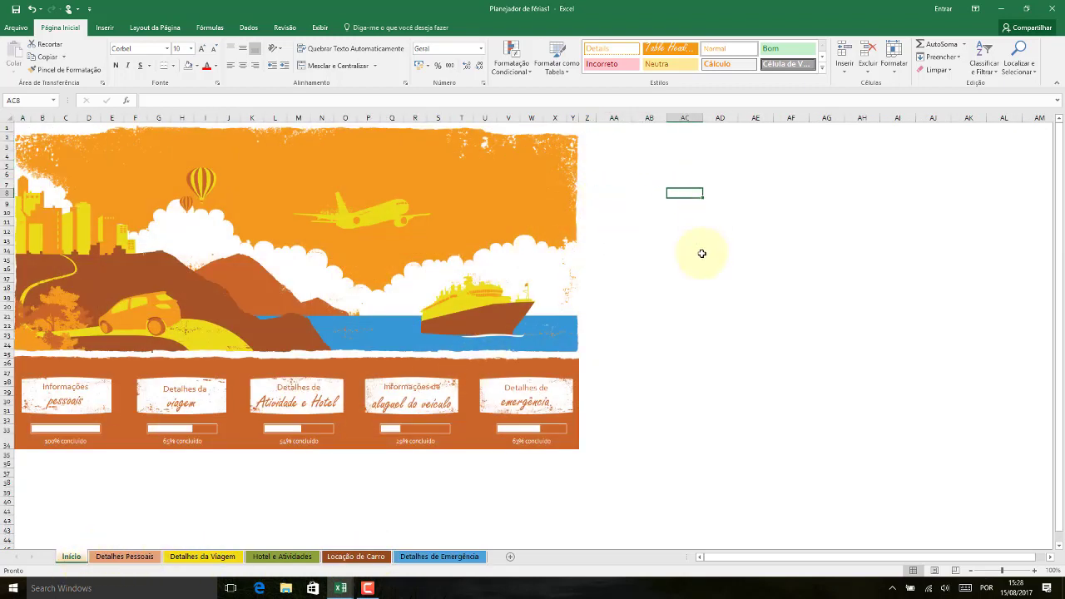
pyautogui.click(650, 316)
pyautogui.click(627, 332)
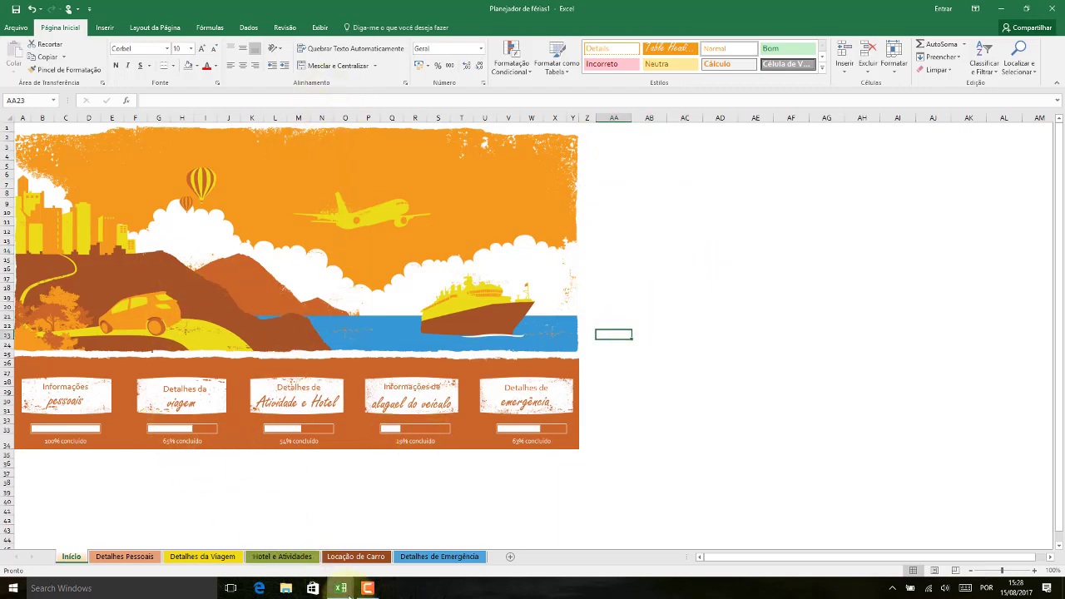
pyautogui.moveTo(334, 577)
pyautogui.click(281, 541)
# Turn off Linhas de Grade on the Exibir tab so the Cidades sheet shows no gridlines.
pyautogui.click(367, 324)
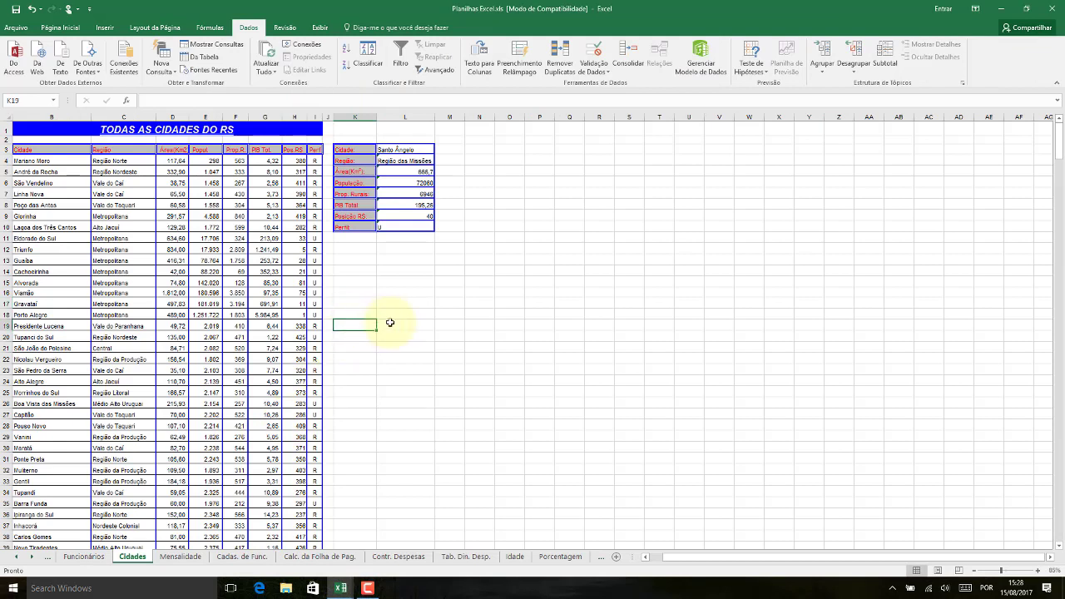
pyautogui.click(320, 28)
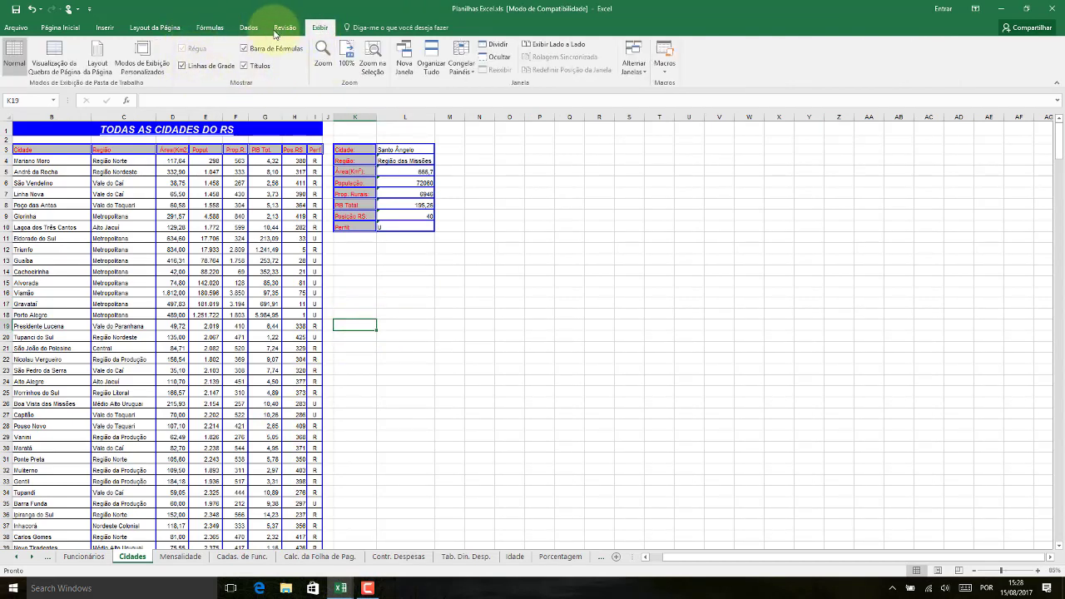
pyautogui.click(200, 67)
pyautogui.click(200, 67)
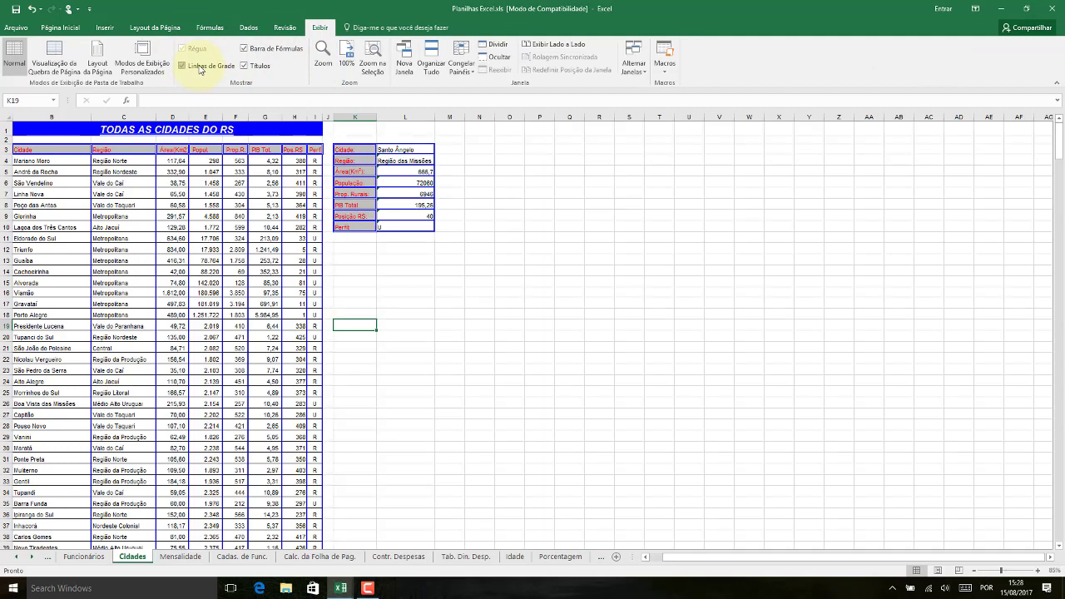
pyautogui.click(199, 66)
pyautogui.click(479, 273)
pyautogui.click(604, 216)
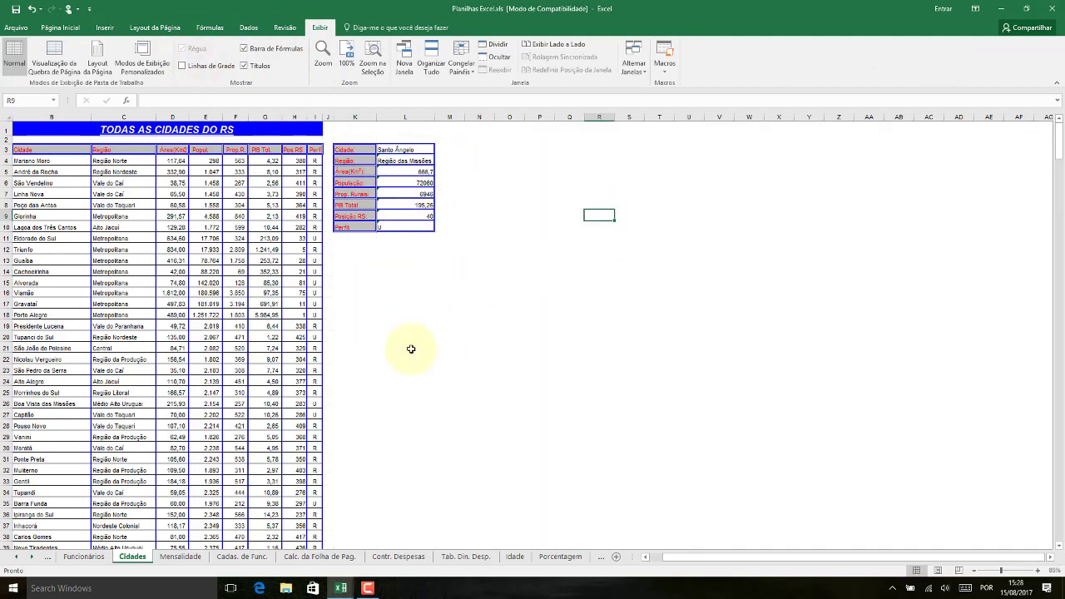
pyautogui.click(191, 69)
pyautogui.click(194, 70)
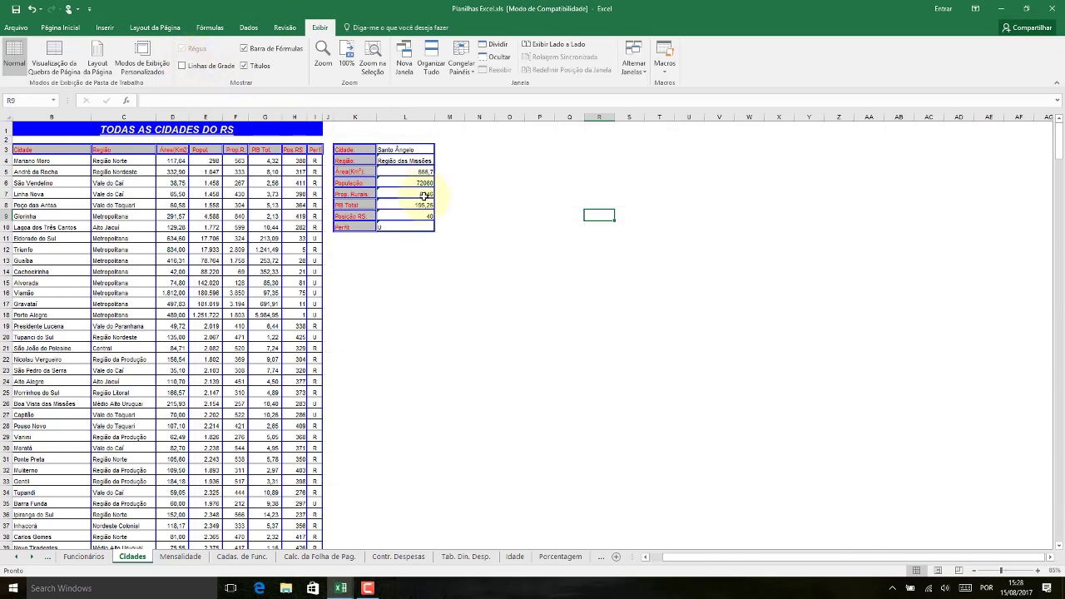
# Bring the Planejador de férias1 workbook forward and focus its Início sheet.
pyautogui.moveTo(340, 588)
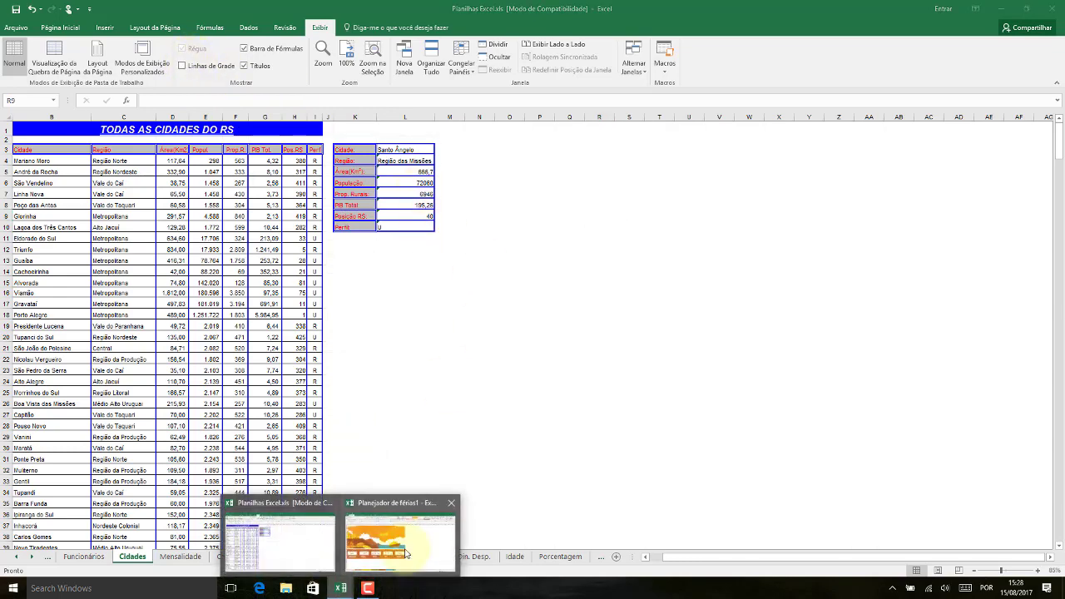
pyautogui.click(395, 545)
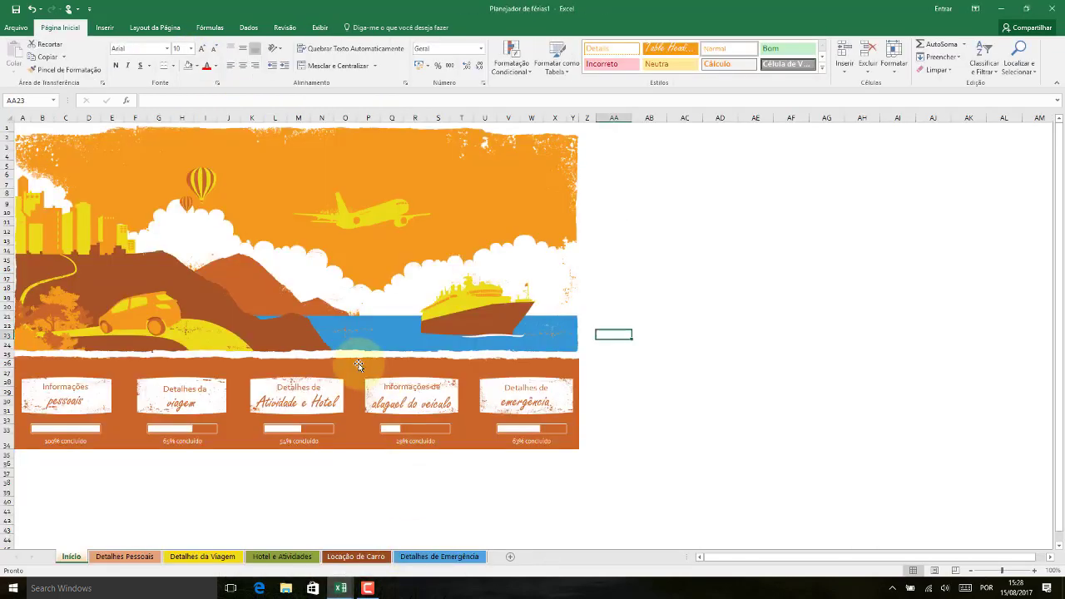
pyautogui.click(237, 500)
pyautogui.click(176, 199)
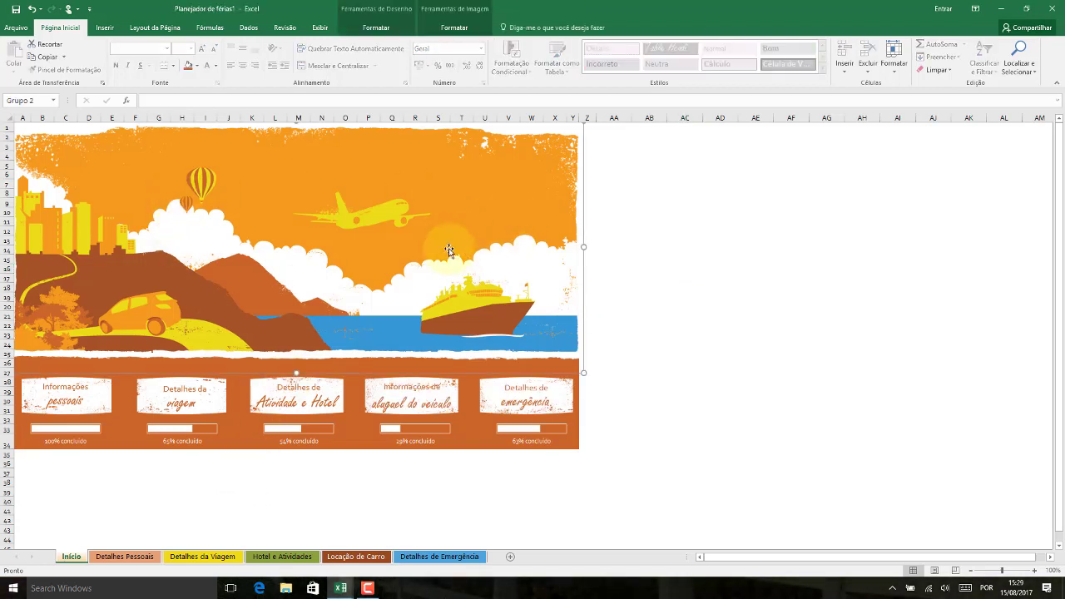
pyautogui.click(660, 246)
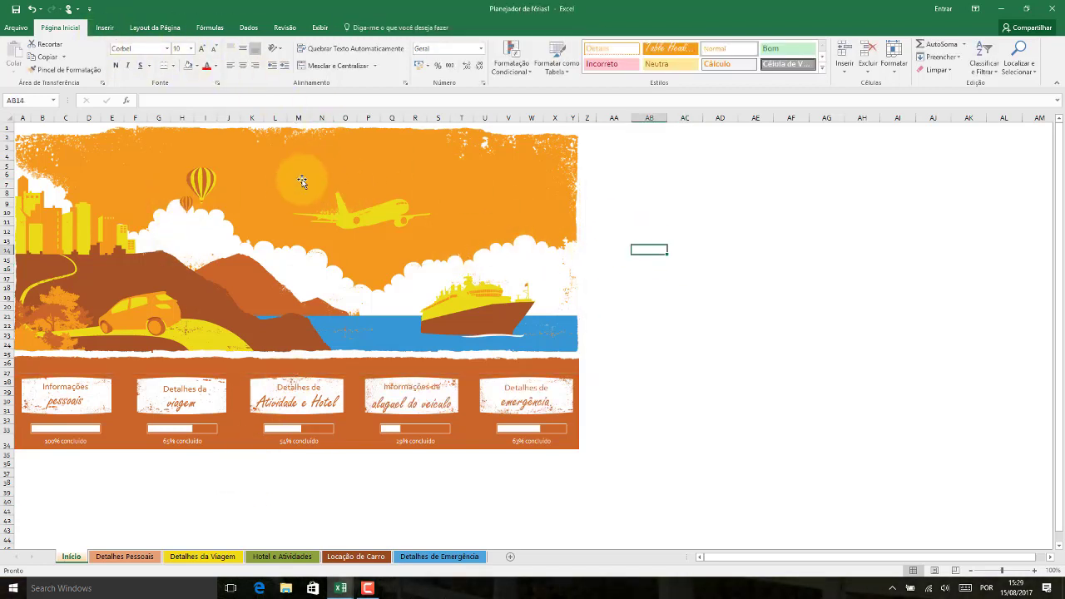
# Insert the picture FOTO PAI E FILHO.png into the Início sheet.
pyautogui.click(105, 29)
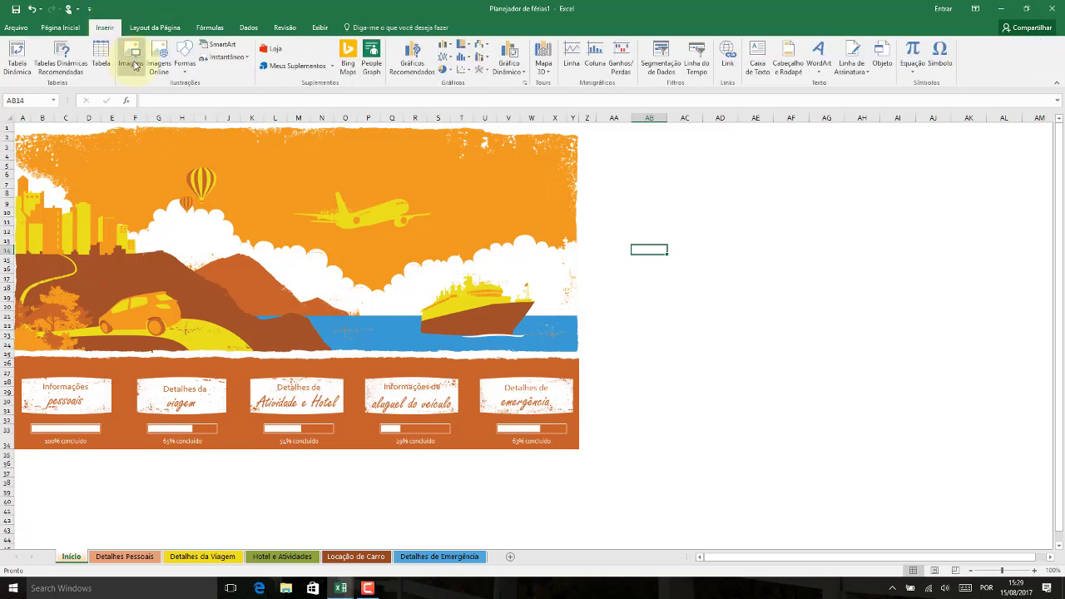
pyautogui.click(134, 65)
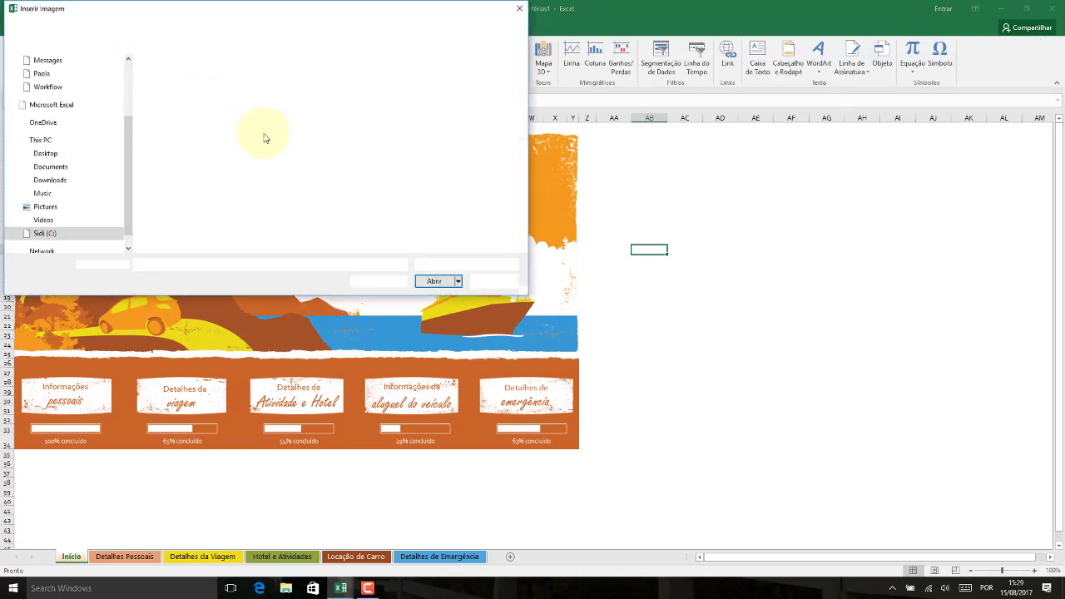
pyautogui.click(164, 144)
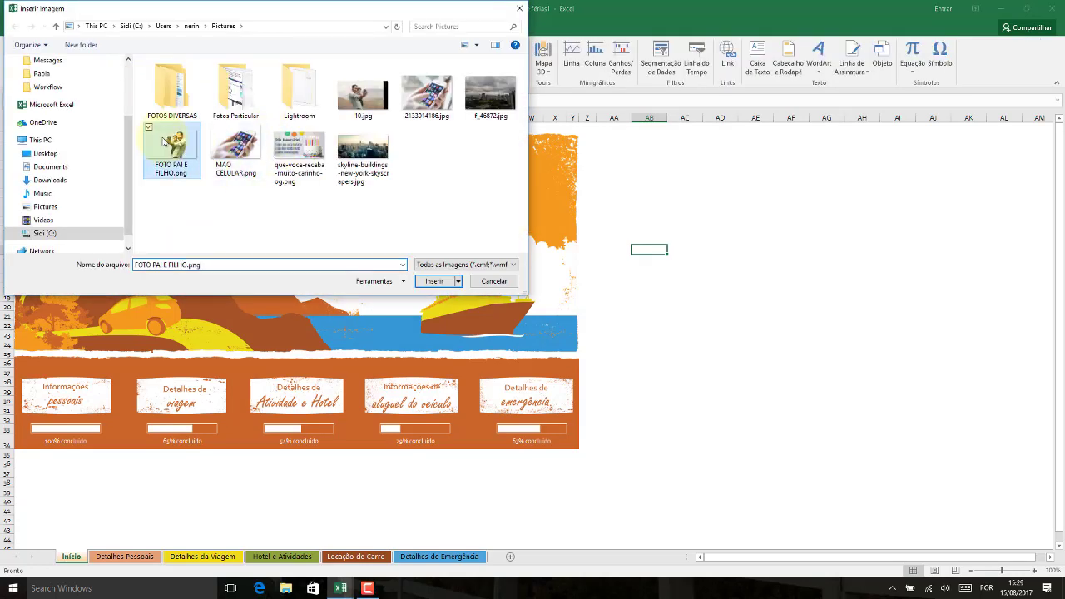
pyautogui.click(434, 281)
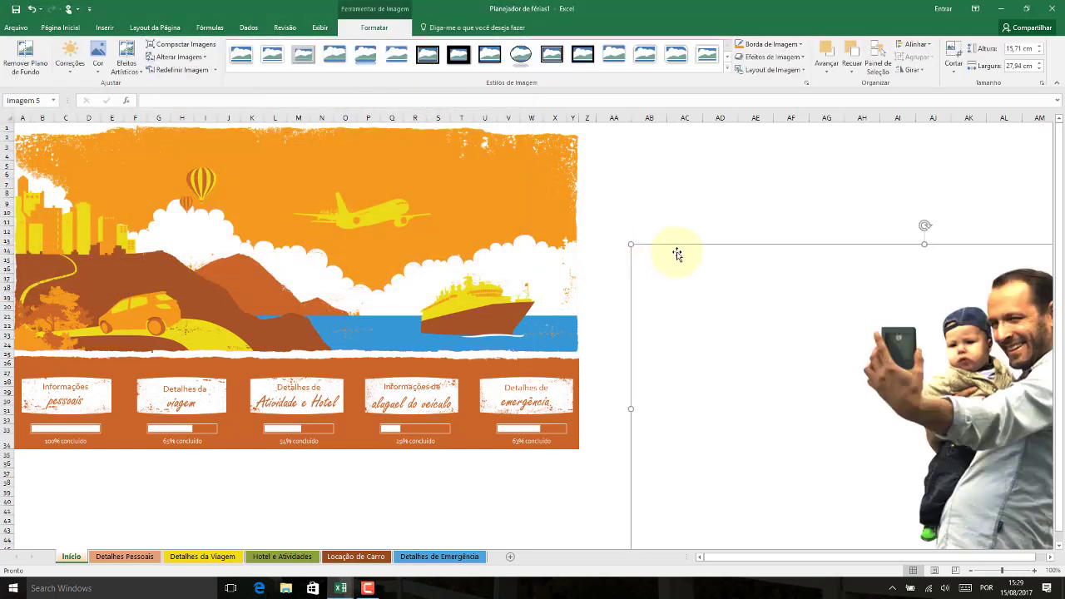
# Place the photo on the banner's right half at 15,56 × 27,66 cm, then open the Informações page.
pyautogui.moveTo(803, 304); pyautogui.dragTo(661, 266)
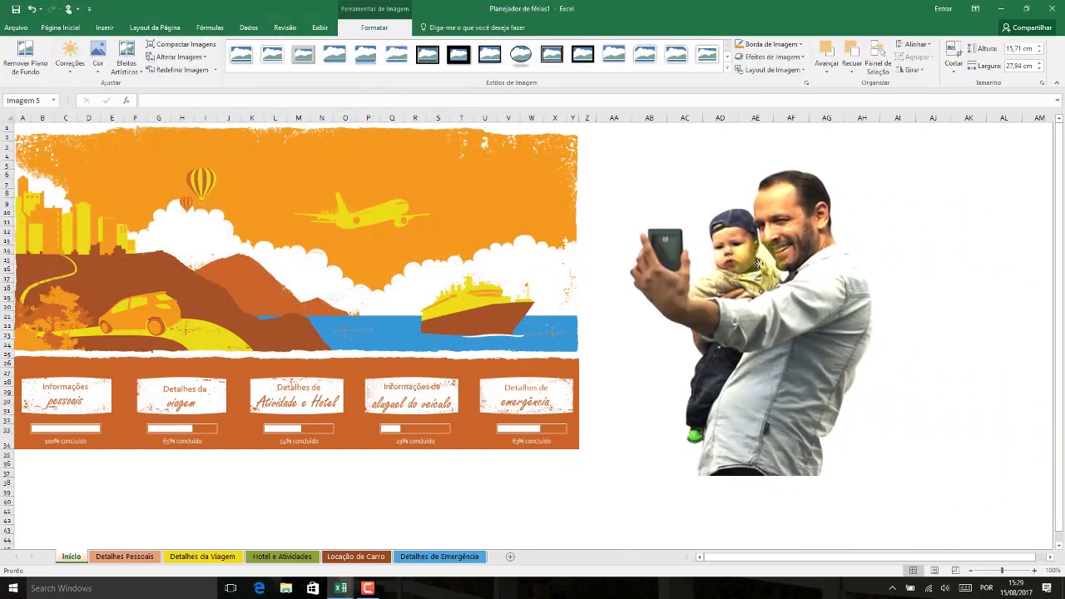
pyautogui.moveTo(931, 315)
pyautogui.mouseDown()
pyautogui.moveTo(631, 302)
pyautogui.moveTo(552, 252)
pyautogui.mouseUp()
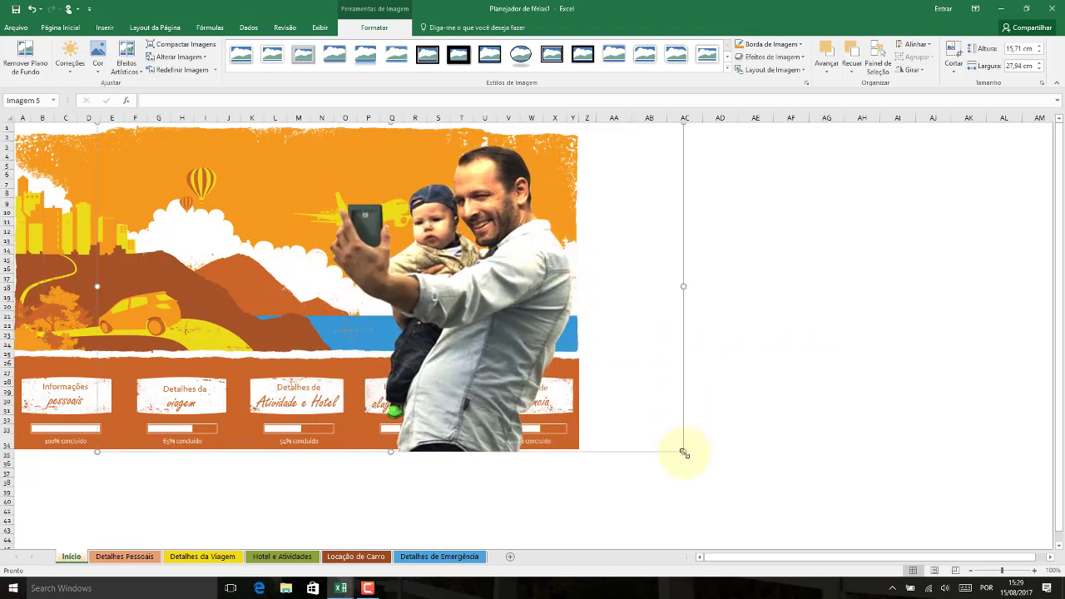
pyautogui.moveTo(684, 453); pyautogui.dragTo(679, 449)
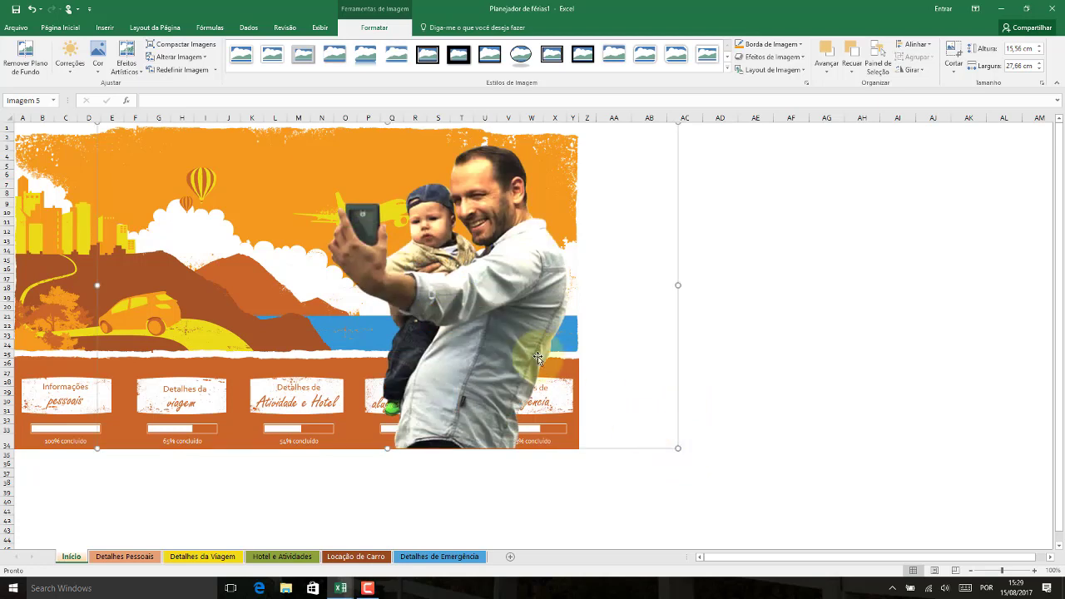
pyautogui.click(745, 344)
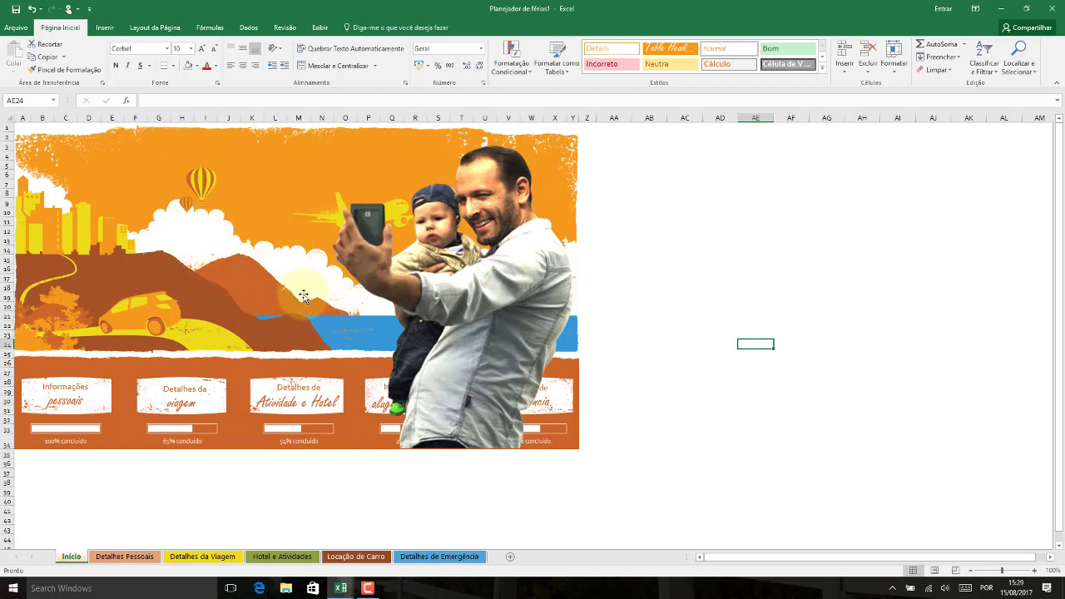
pyautogui.click(18, 27)
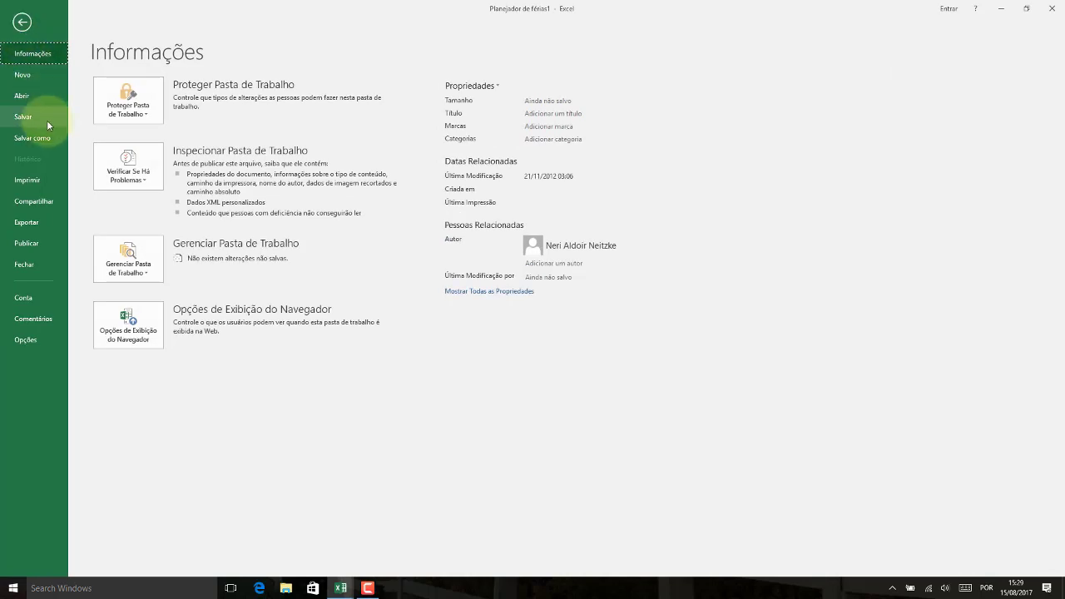
# Open Novo and scroll the template gallery to Orçamento familiar genérico.
pyautogui.click(37, 73)
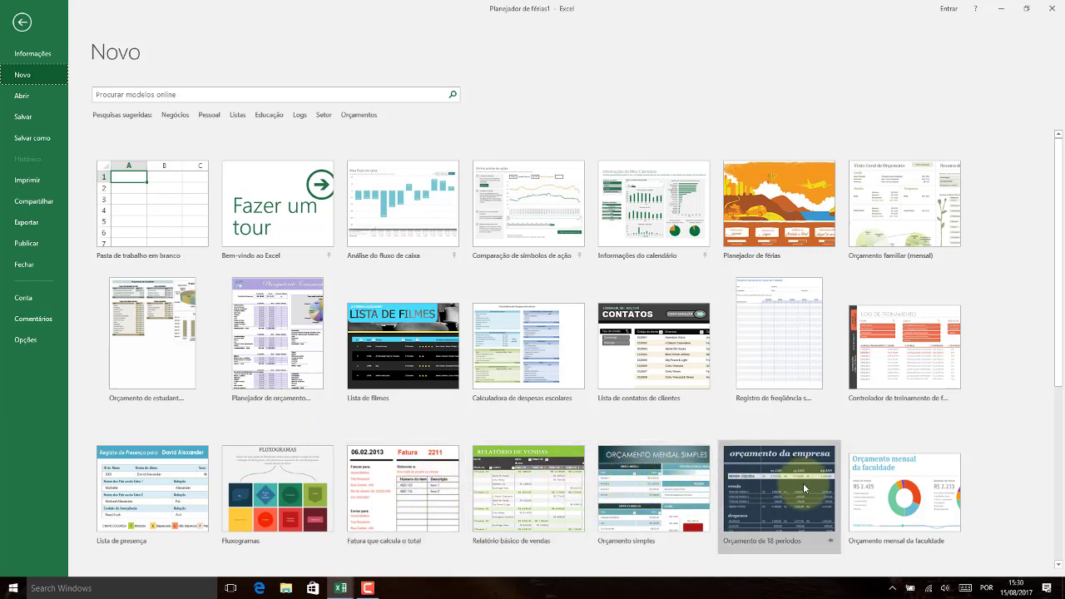
pyautogui.moveTo(1060, 255); pyautogui.dragTo(1060, 383)
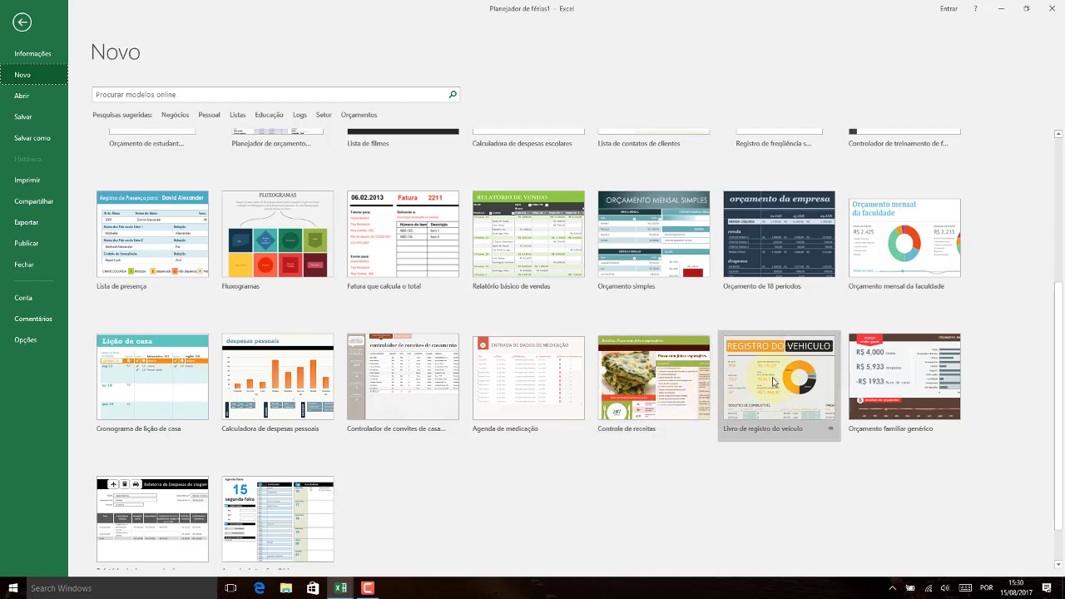
# Create the Orçamento familiar genérico workbook, look over its Painel and Configuração sheets, and open Orçamento.
pyautogui.click(863, 384)
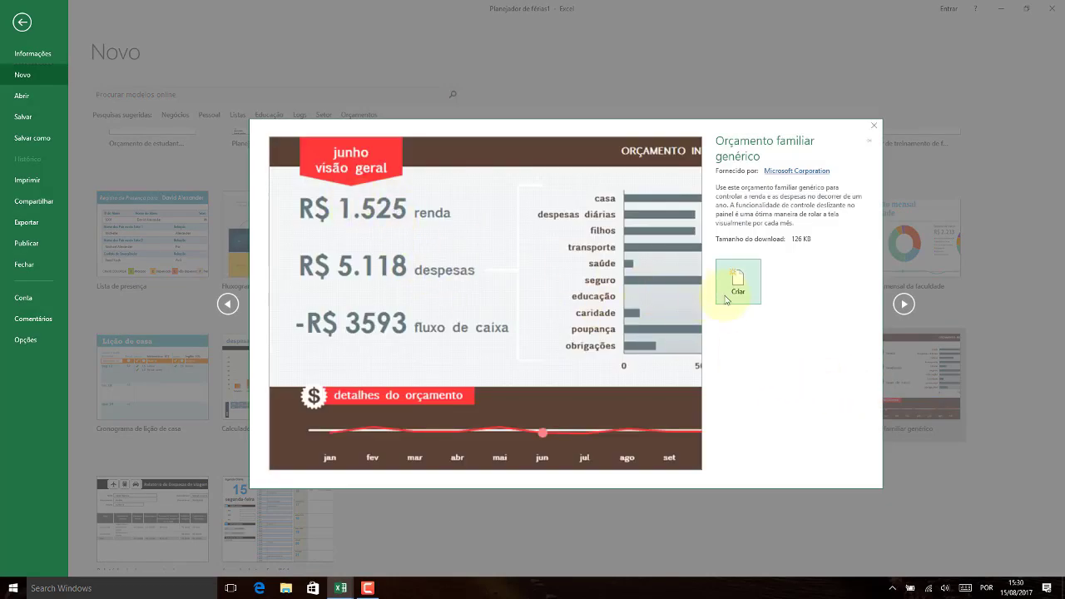
pyautogui.click(738, 285)
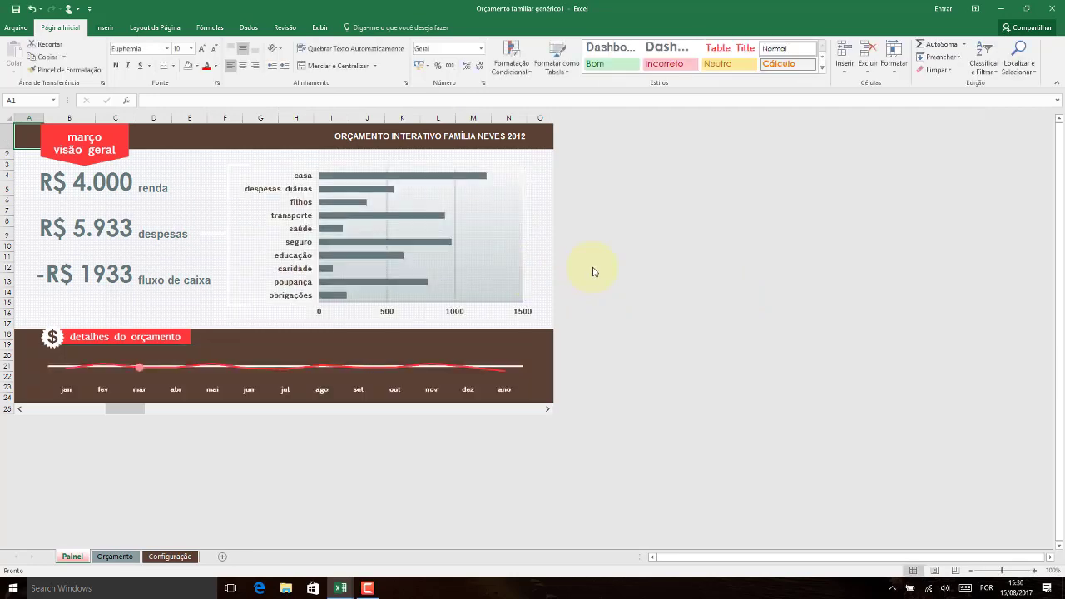
pyautogui.click(113, 557)
pyautogui.click(169, 557)
pyautogui.click(73, 557)
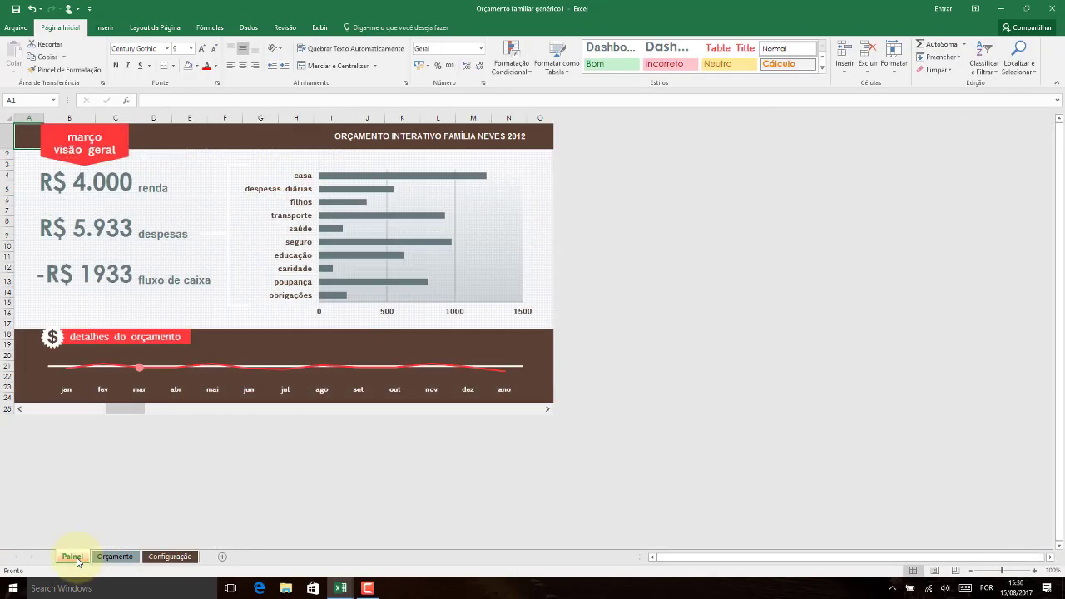
pyautogui.click(117, 184)
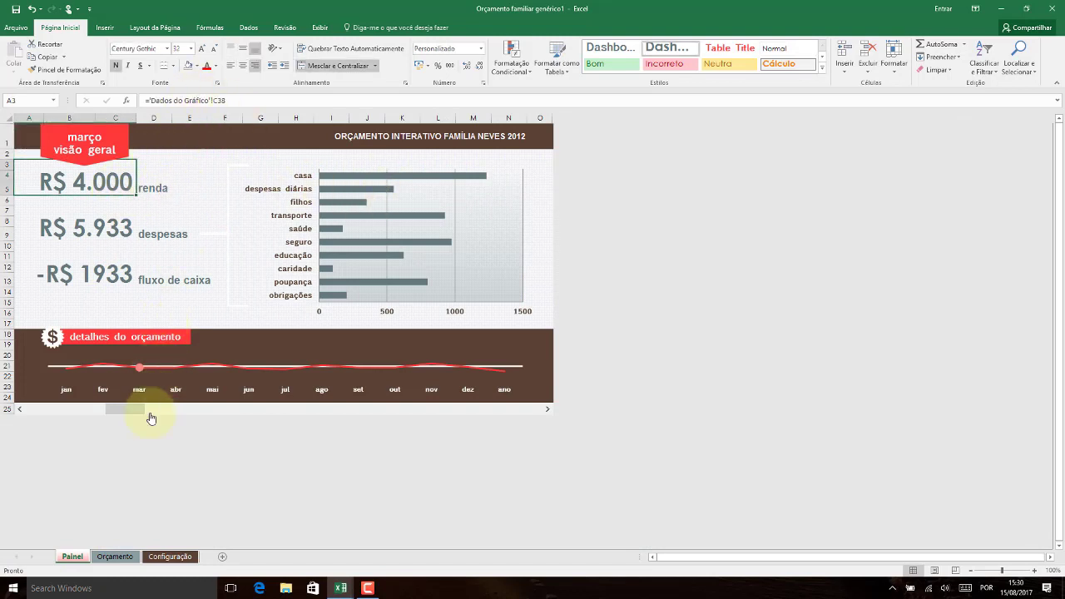
pyautogui.click(115, 556)
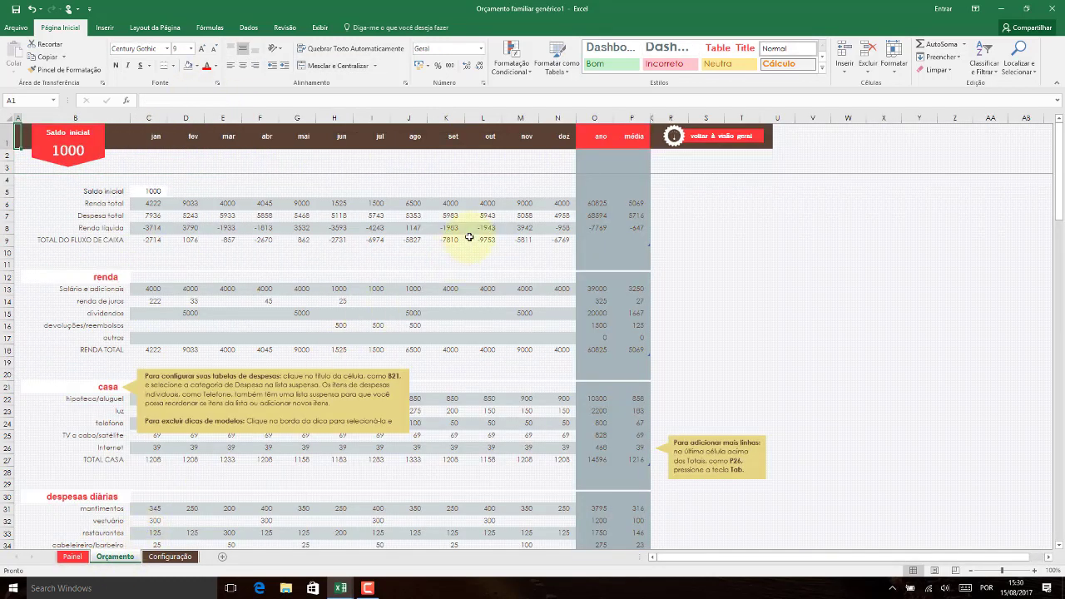
pyautogui.click(156, 385)
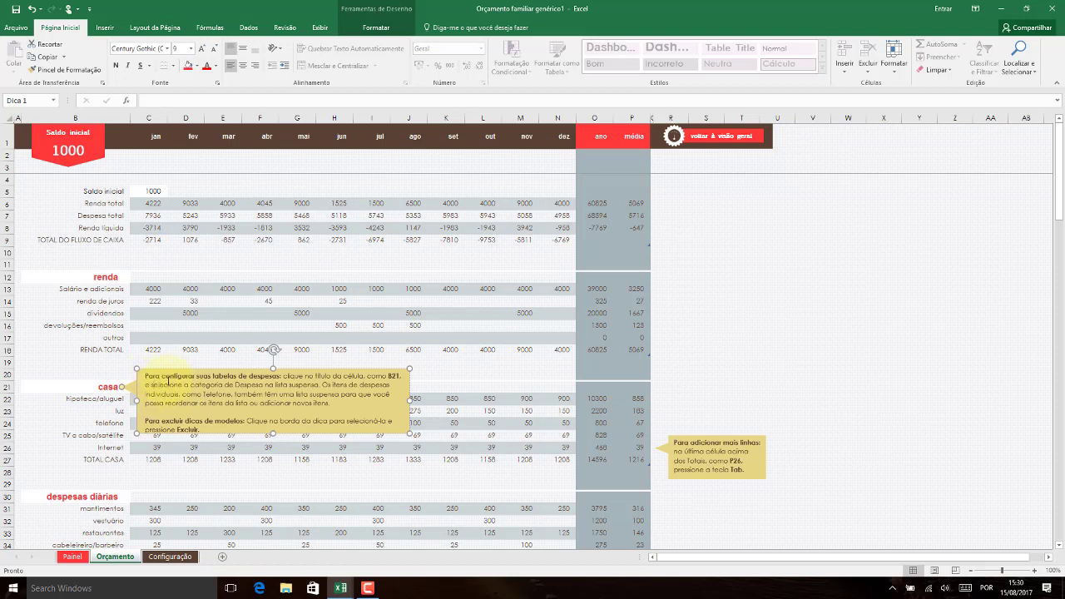
pyautogui.click(103, 27)
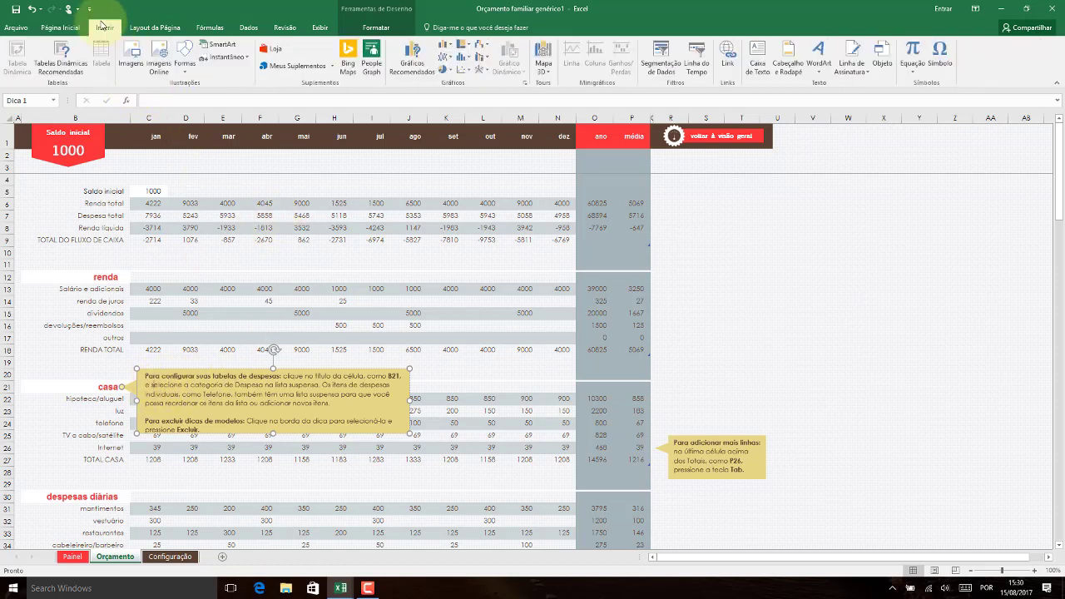
pyautogui.click(185, 67)
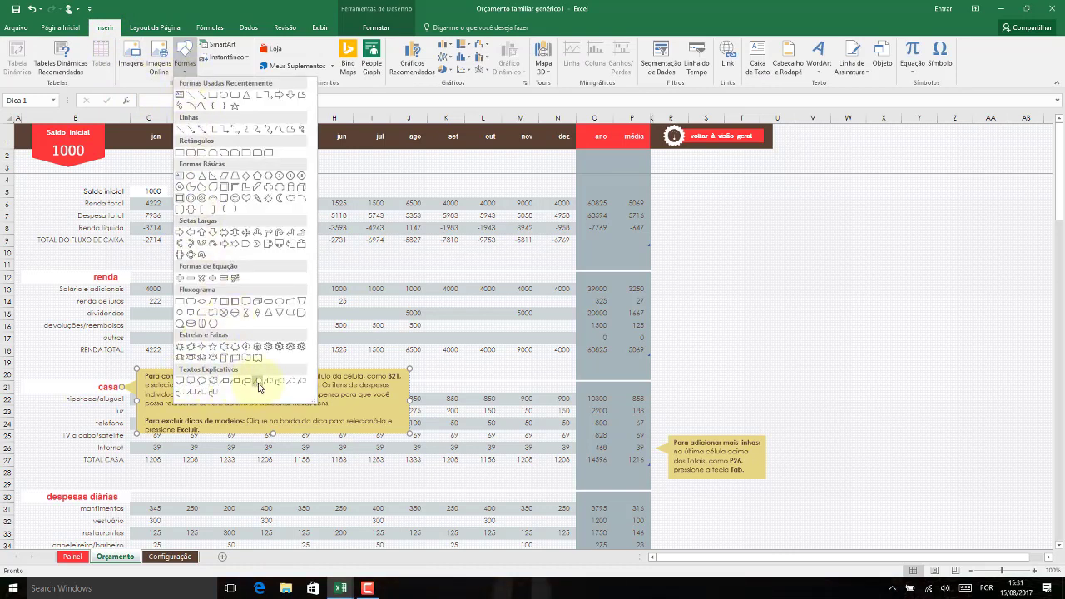
pyautogui.click(632, 225)
# Insert a comment on N6, the December income total, and delete the author name from it.
pyautogui.click(560, 203)
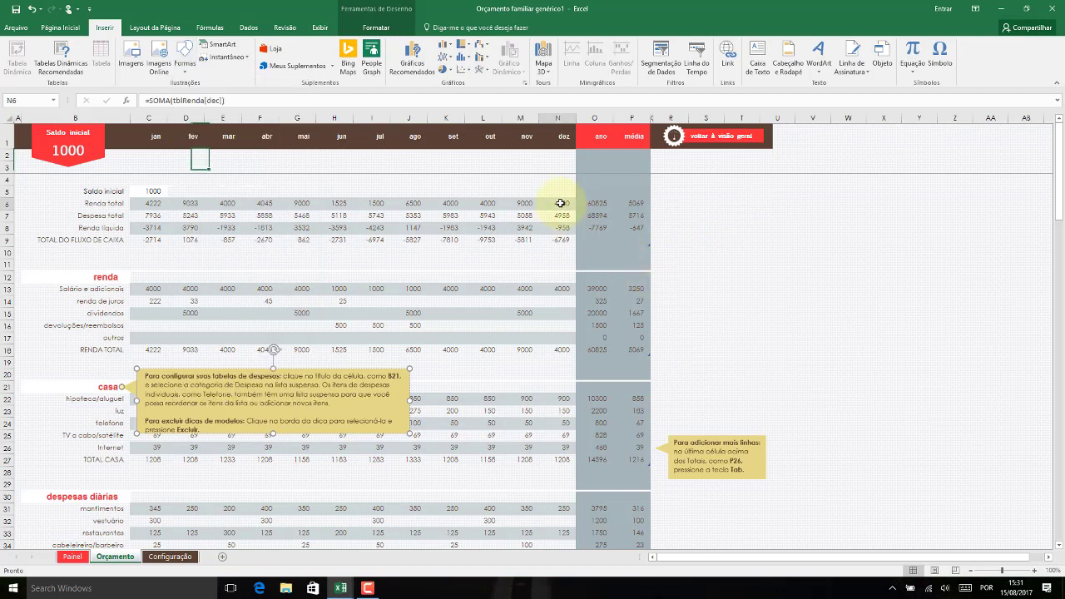
pyautogui.rightClick(561, 203)
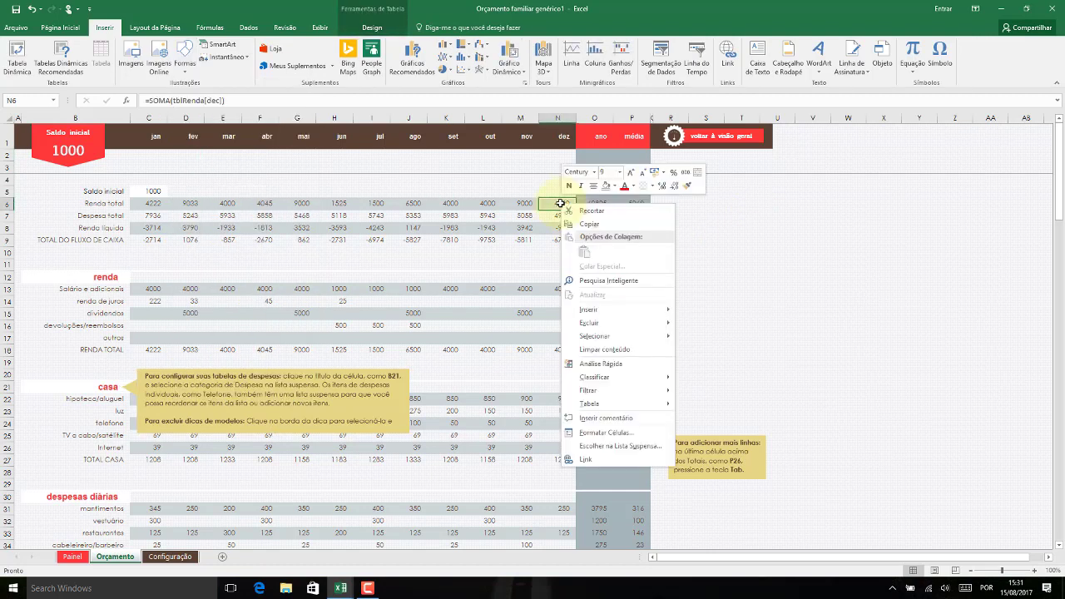
pyautogui.click(565, 204)
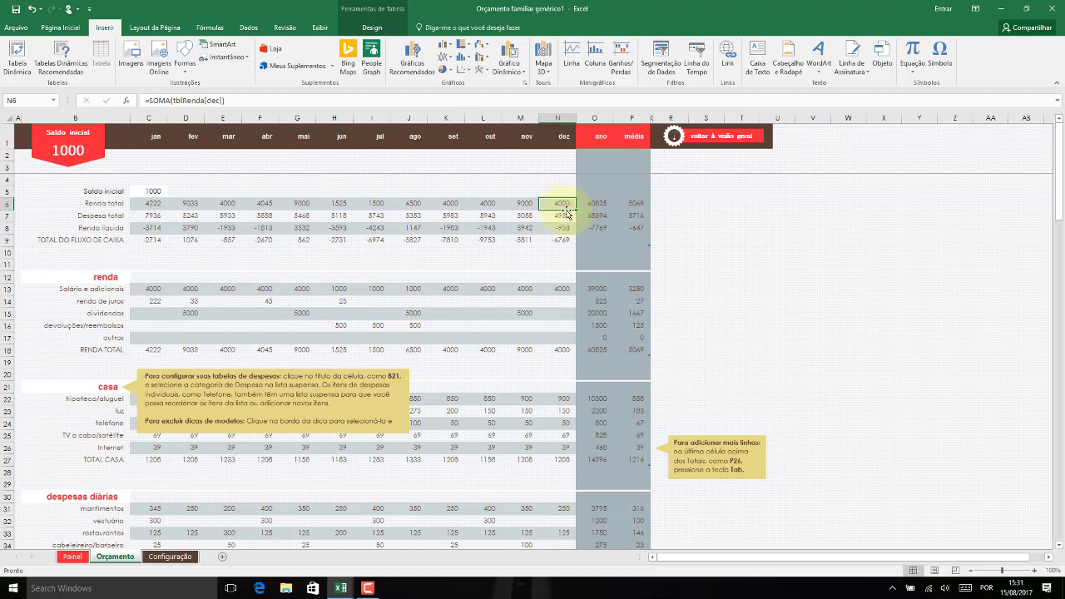
pyautogui.rightClick(564, 205)
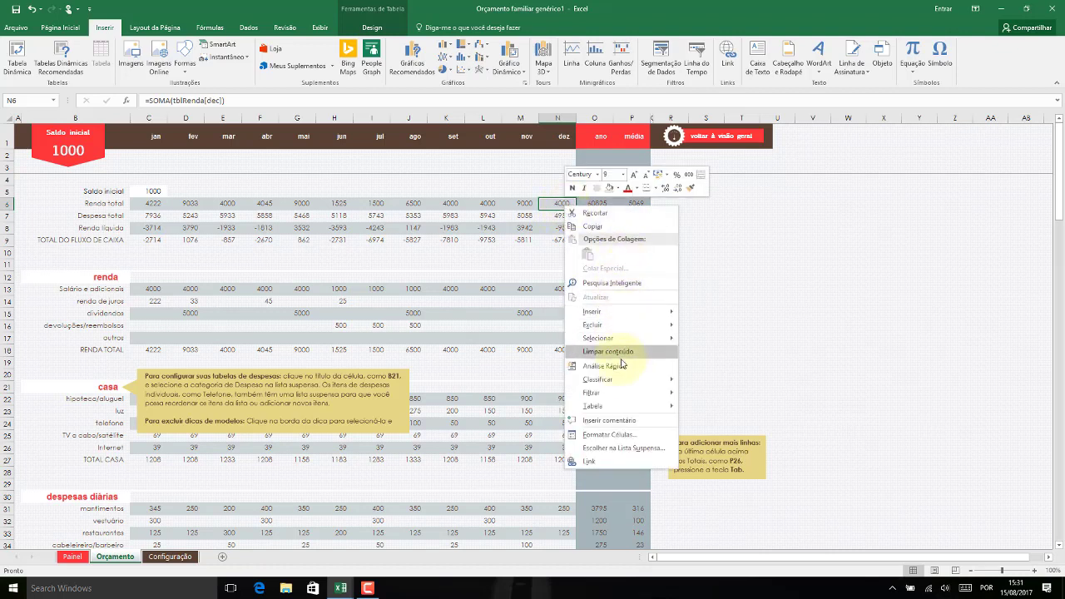
pyautogui.moveTo(620, 311)
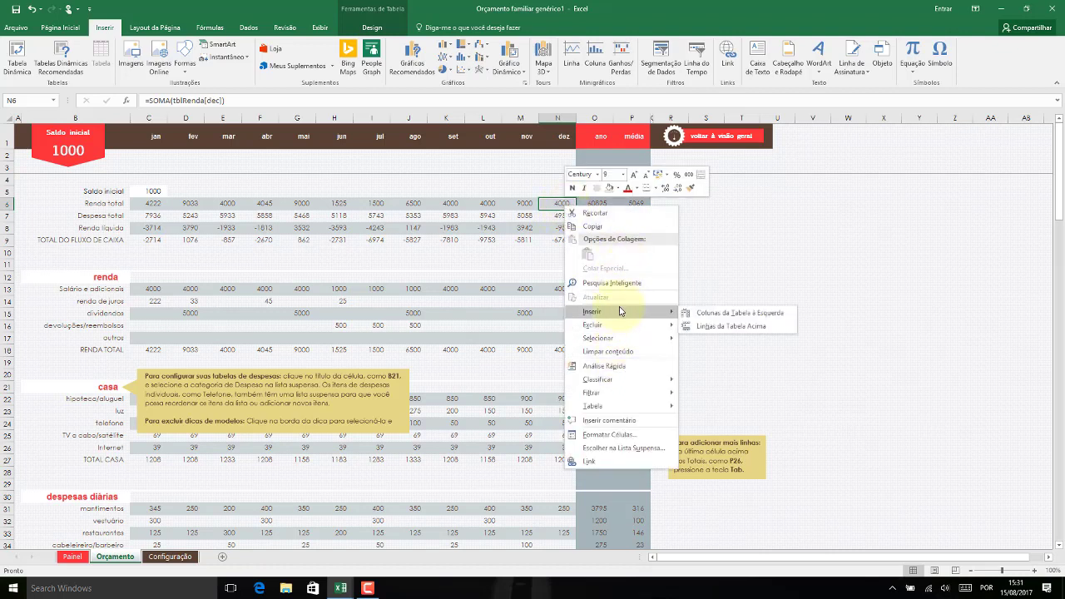
pyautogui.click(606, 421)
pyautogui.moveTo(643, 220); pyautogui.dragTo(562, 188)
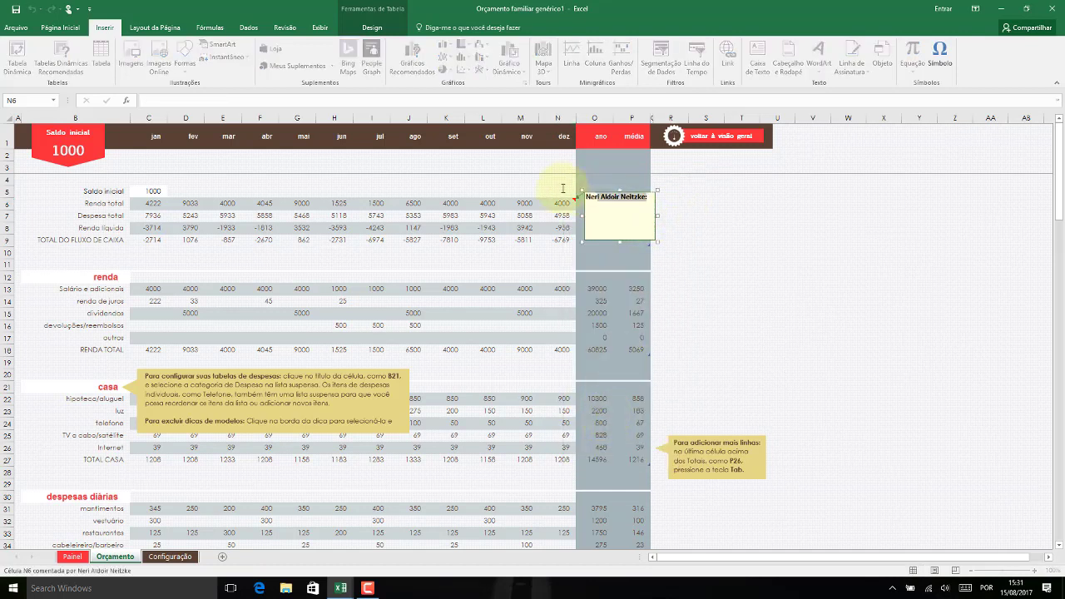
pyautogui.press('Delete')
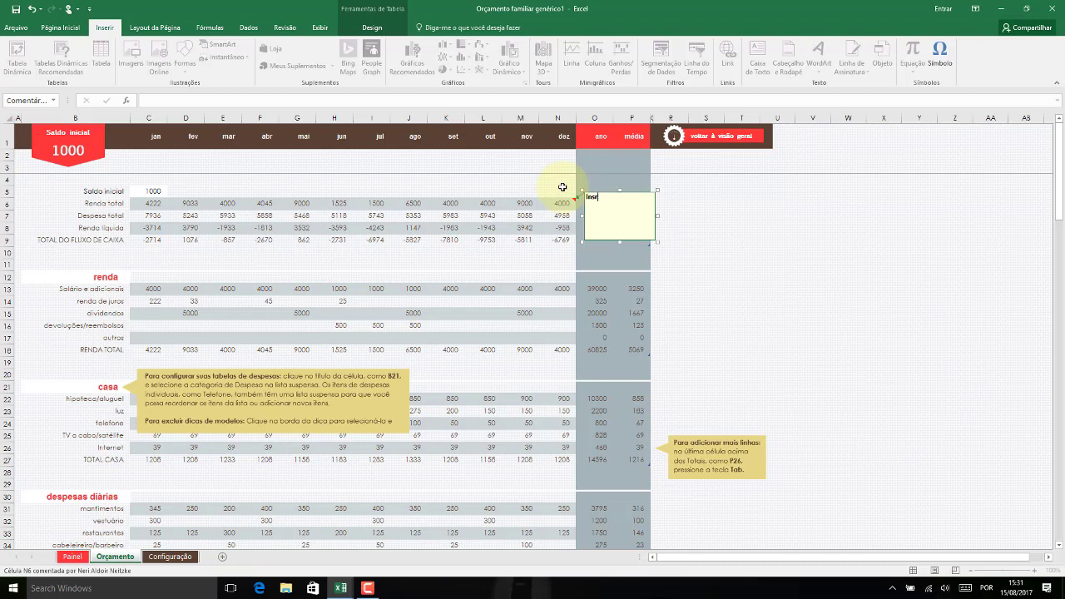
pyautogui.click(715, 189)
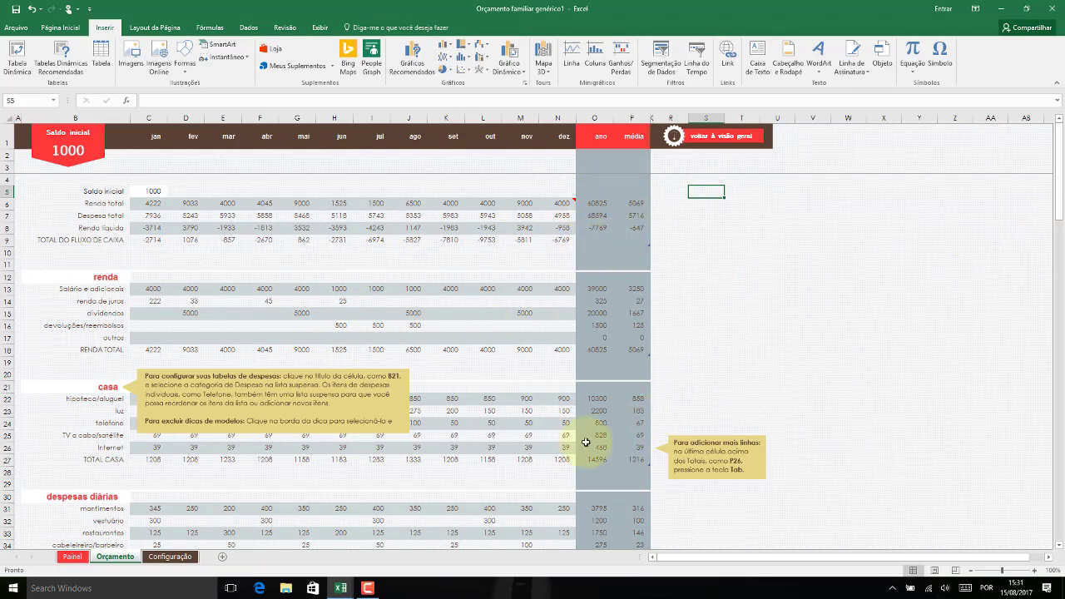
# Switch to Configuração, then open Novo and preview the Agenda de tarefas diárias template.
pyautogui.click(164, 557)
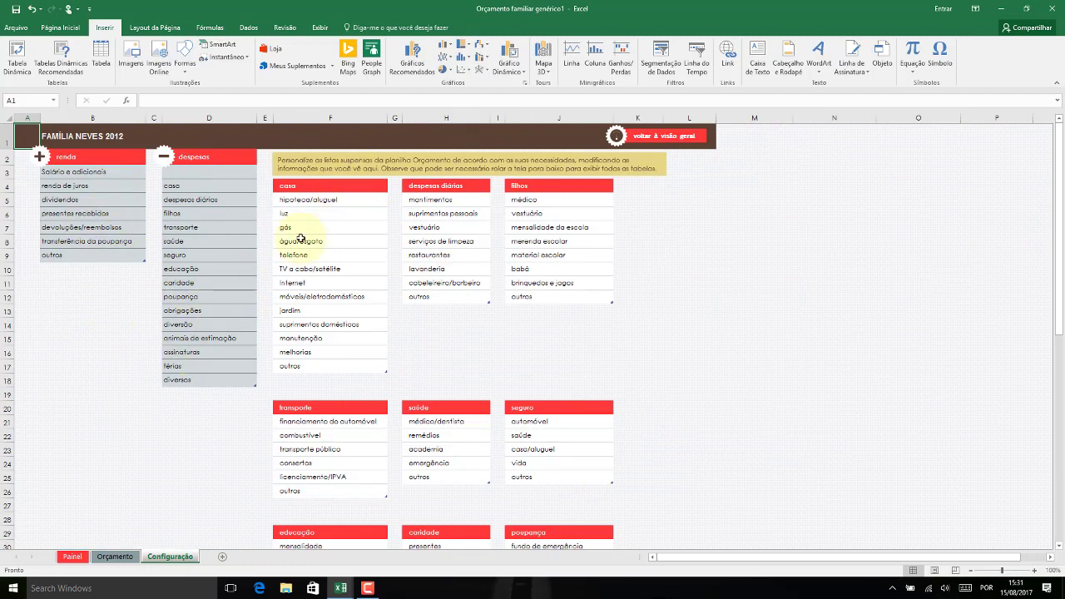
pyautogui.click(16, 28)
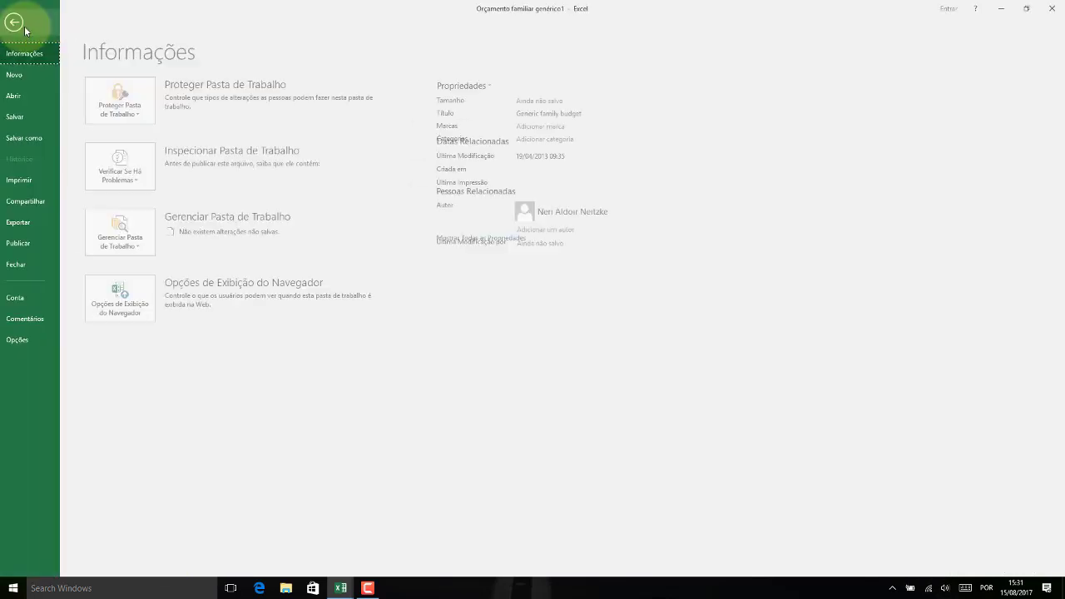
pyautogui.click(22, 74)
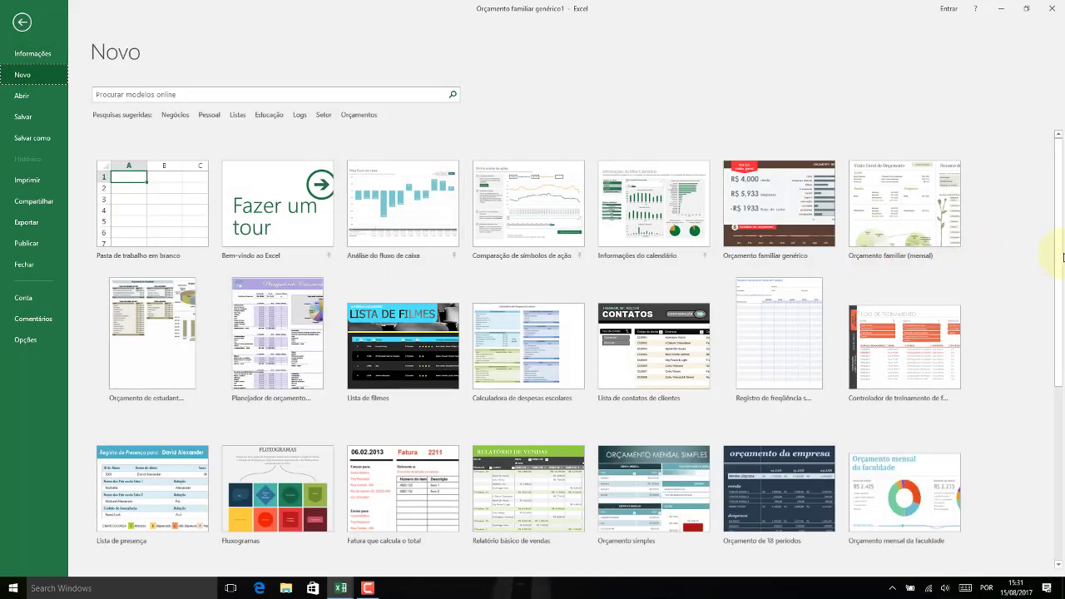
pyautogui.moveTo(1058, 261); pyautogui.dragTo(1055, 499)
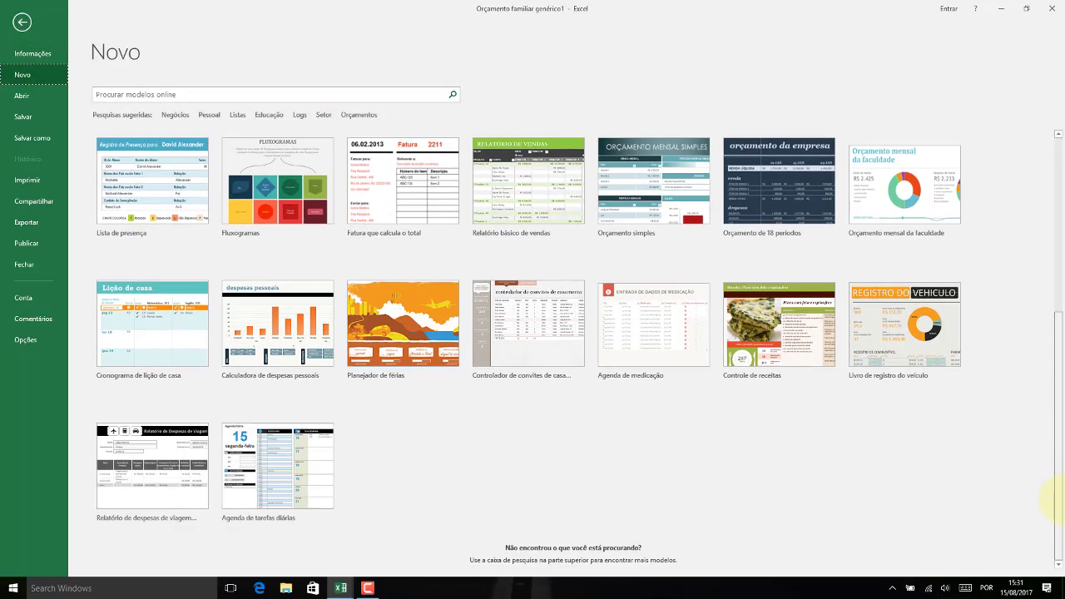
pyautogui.click(278, 470)
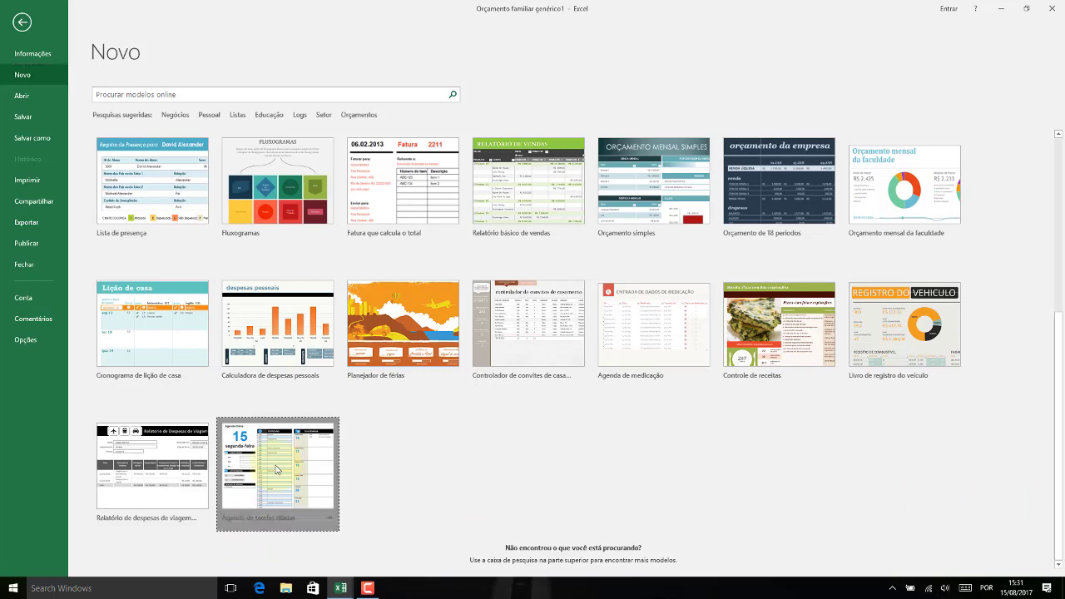
# Create the daily agenda workbook, dismiss its tip, and inspect the week section and 9:00 entry formulas.
pyautogui.click(744, 274)
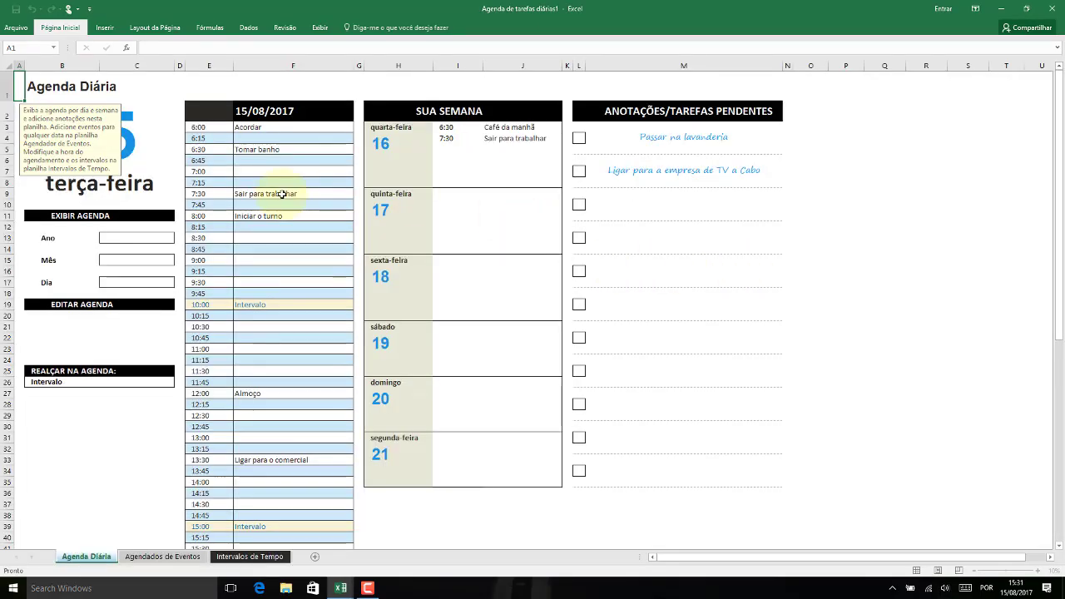
pyautogui.click(651, 225)
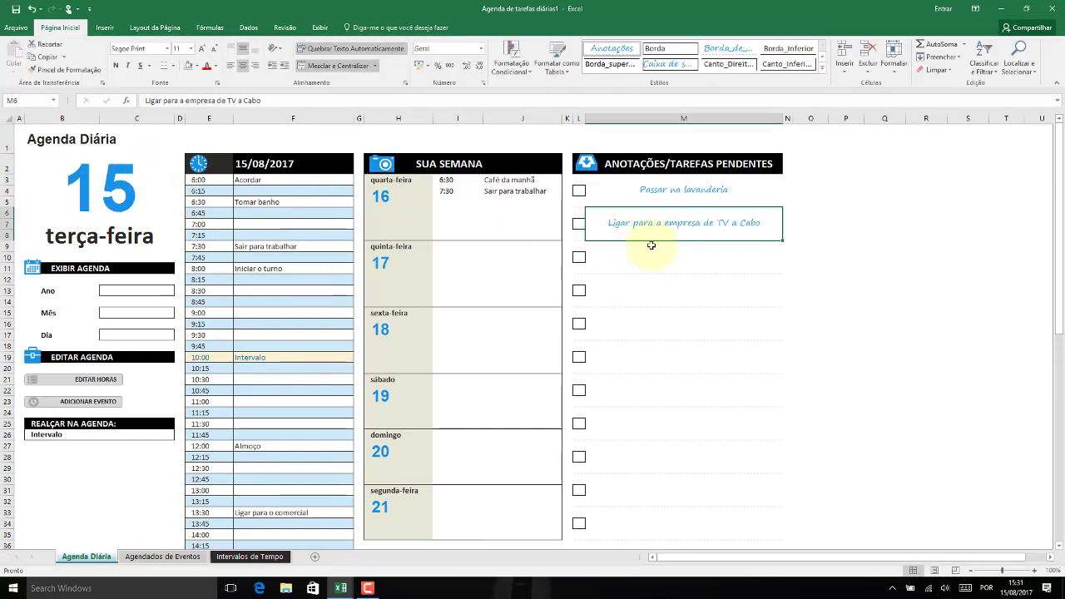
pyautogui.click(649, 254)
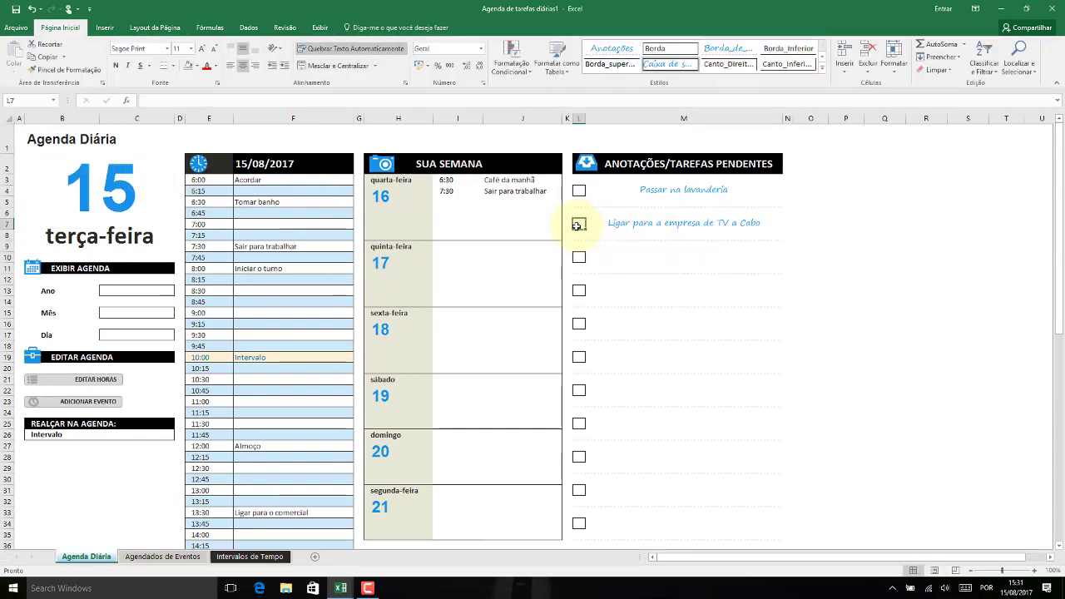
pyautogui.click(453, 259)
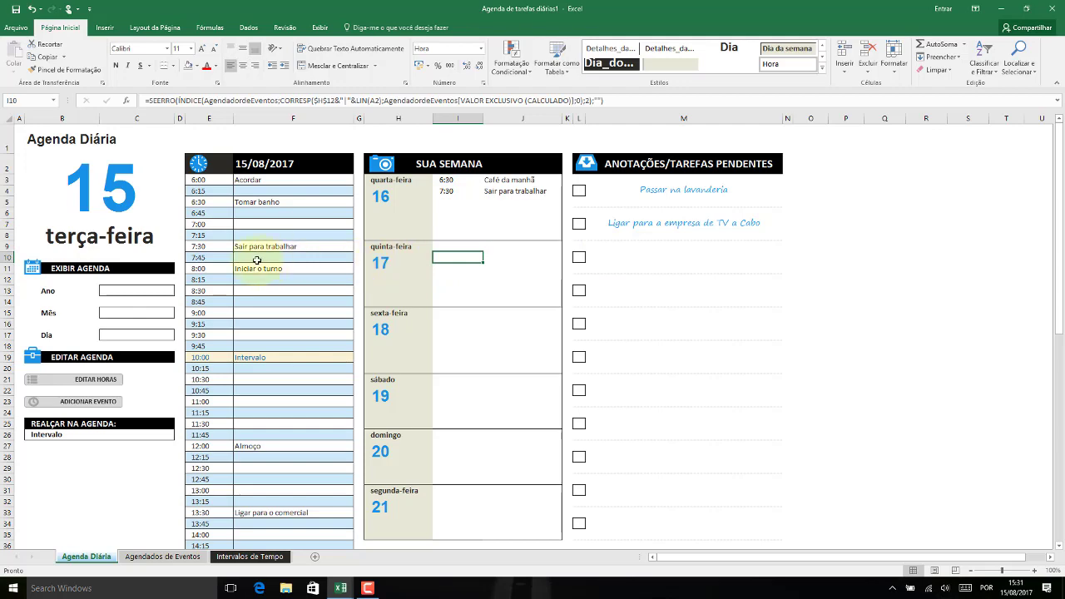
pyautogui.click(266, 312)
# Look over the Agendador de Eventos and Intervalos de Tempo sheets, then check Agenda Diária's Iniciar o turno entry.
pyautogui.click(145, 557)
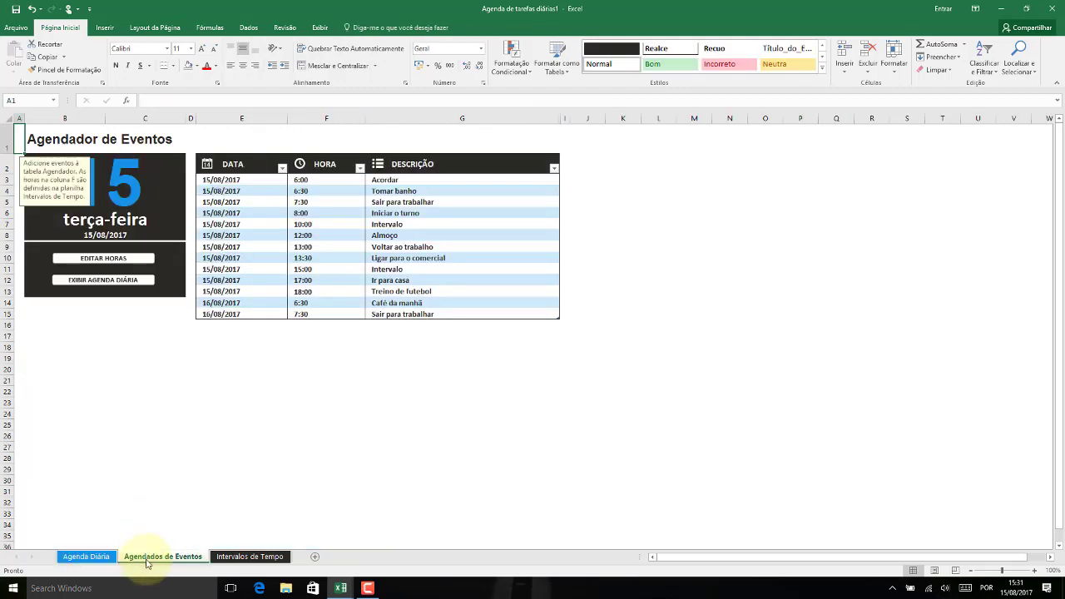
pyautogui.click(249, 556)
pyautogui.click(88, 558)
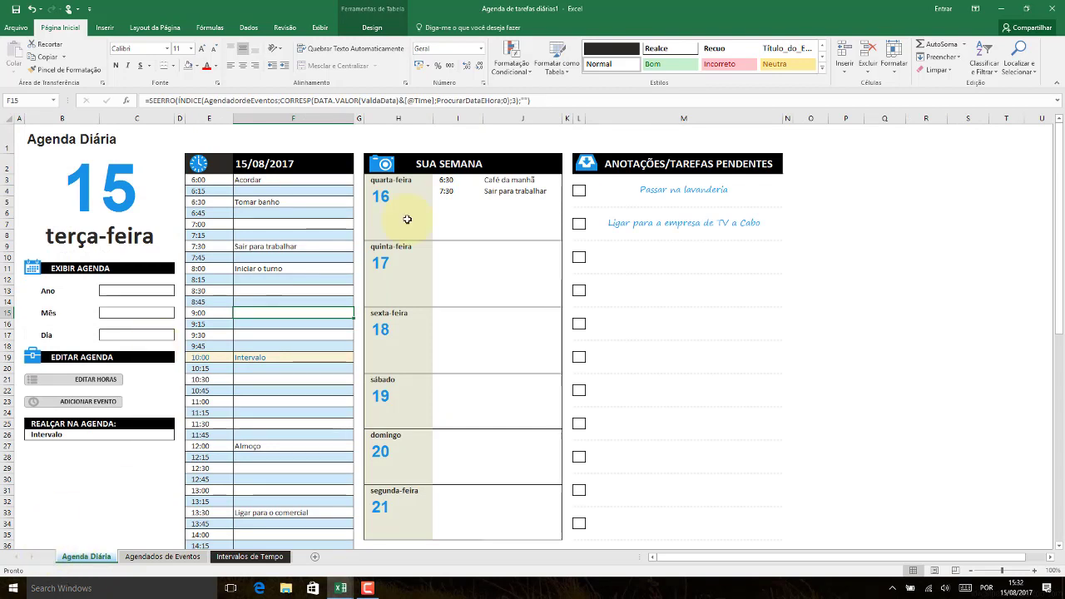
pyautogui.click(870, 280)
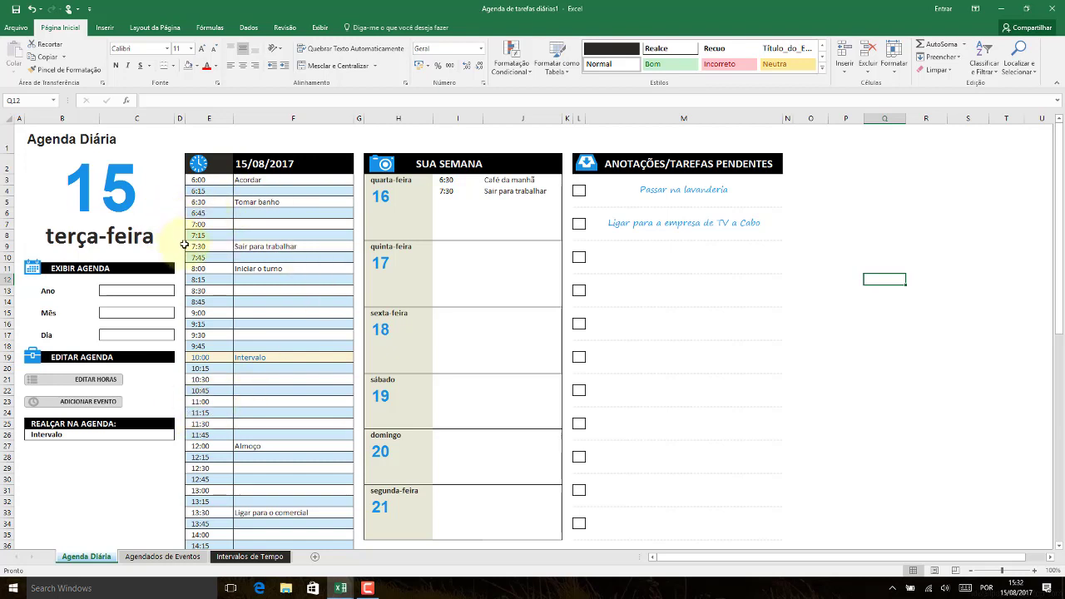
pyautogui.click(291, 269)
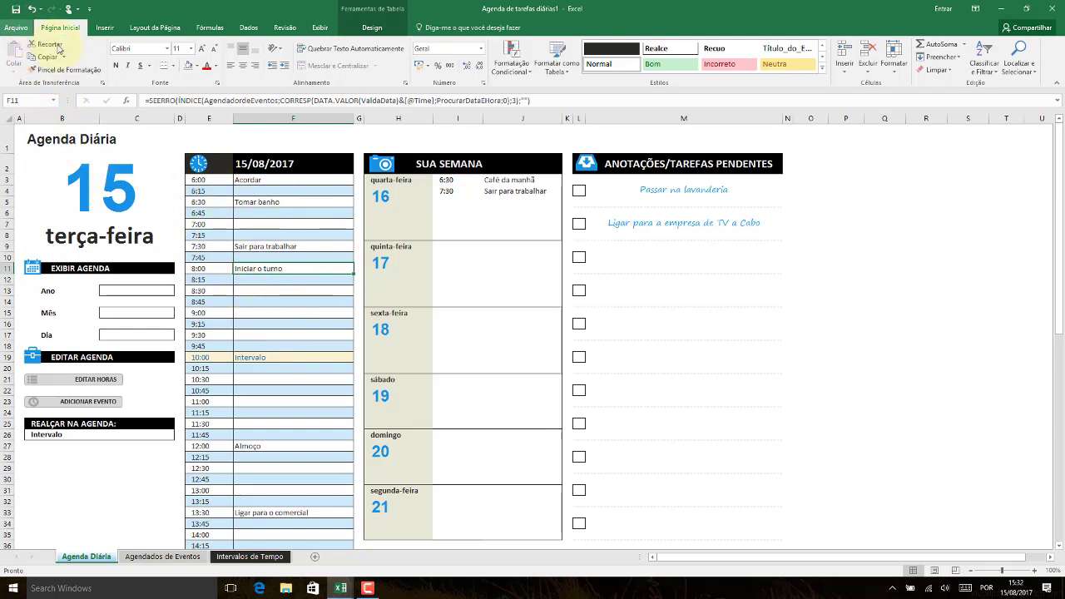
pyautogui.click(20, 30)
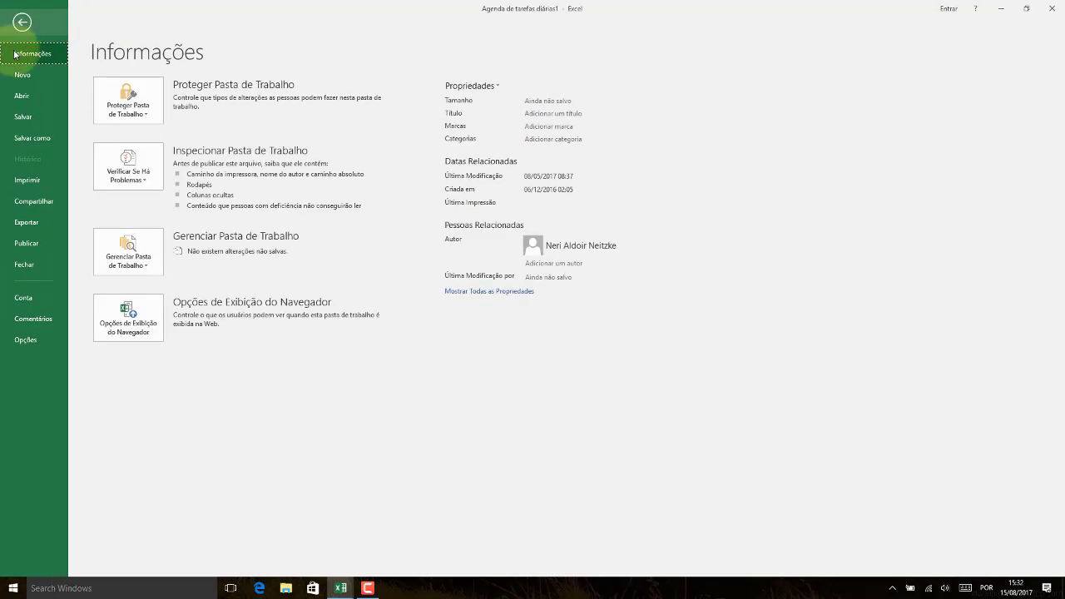
pyautogui.click(34, 136)
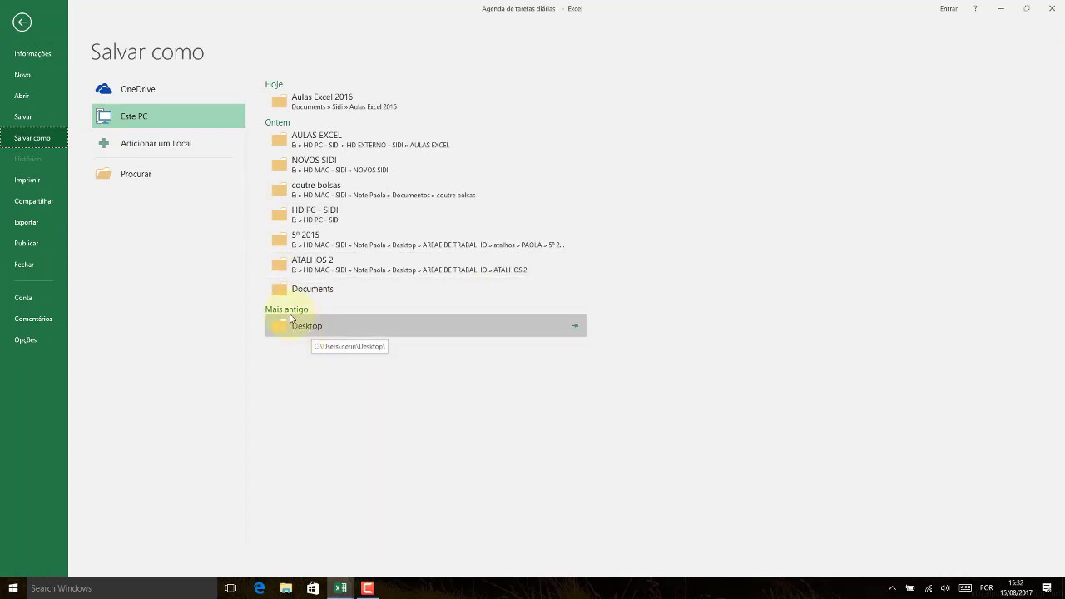
pyautogui.click(22, 23)
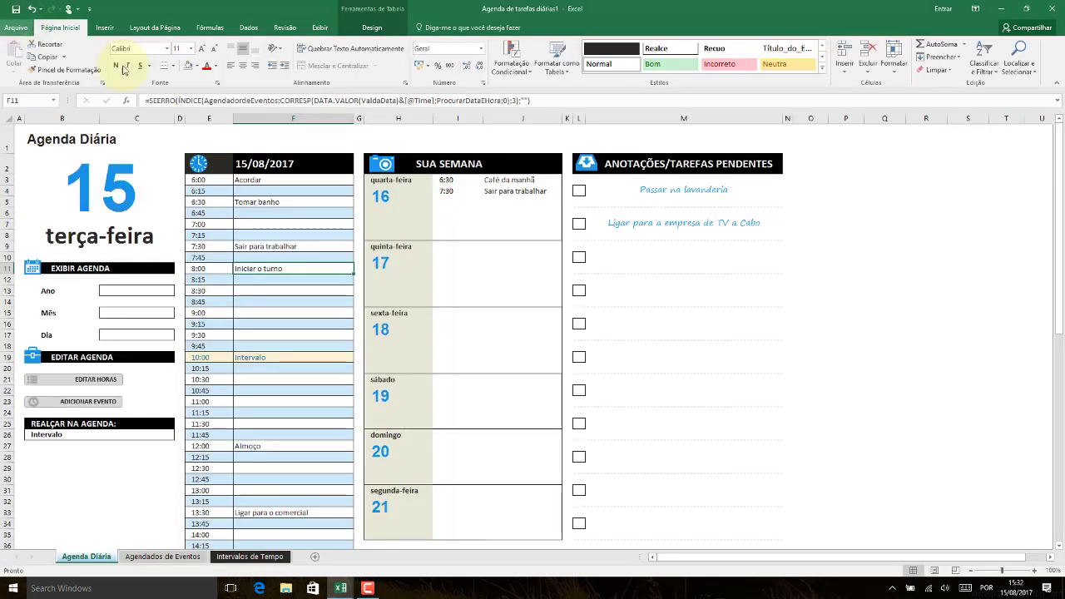
pyautogui.click(623, 286)
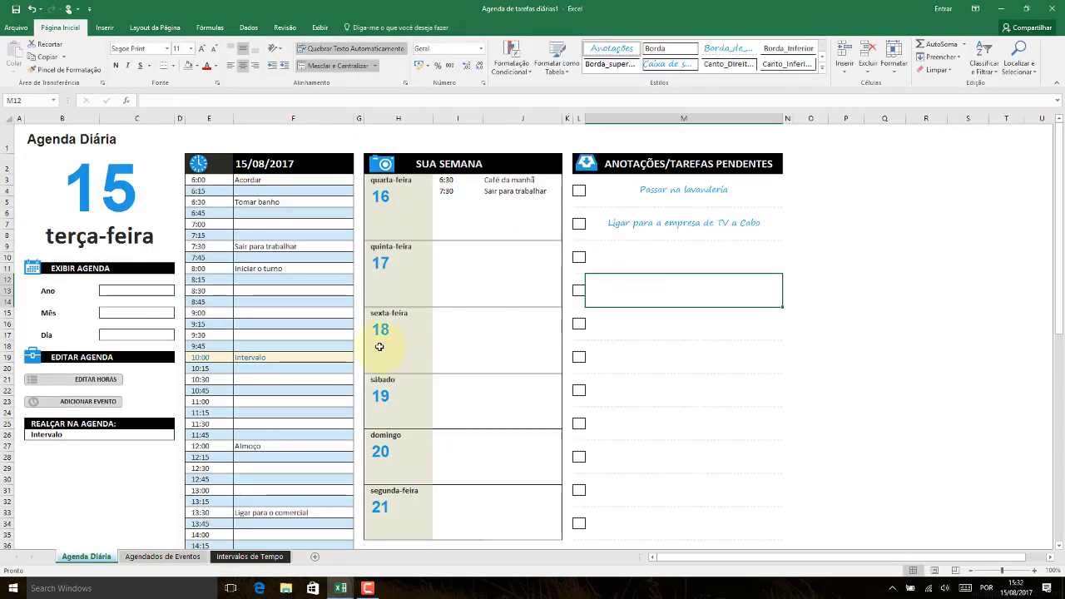